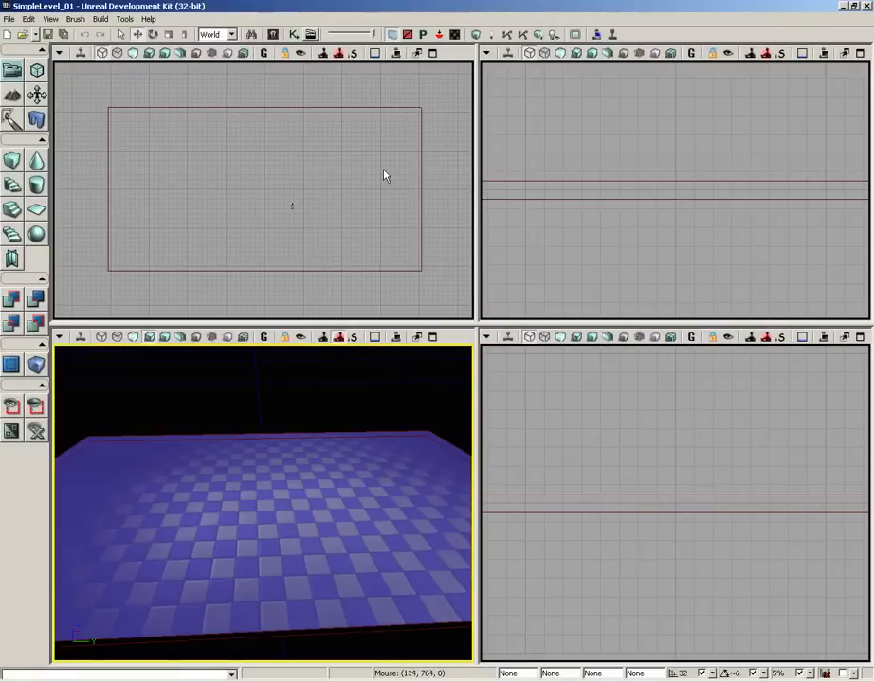
mouse_move(384, 173)
mouse_down()
mouse_move(364, 174)
mouse_move(407, 146)
mouse_move(312, 163)
mouse_up()
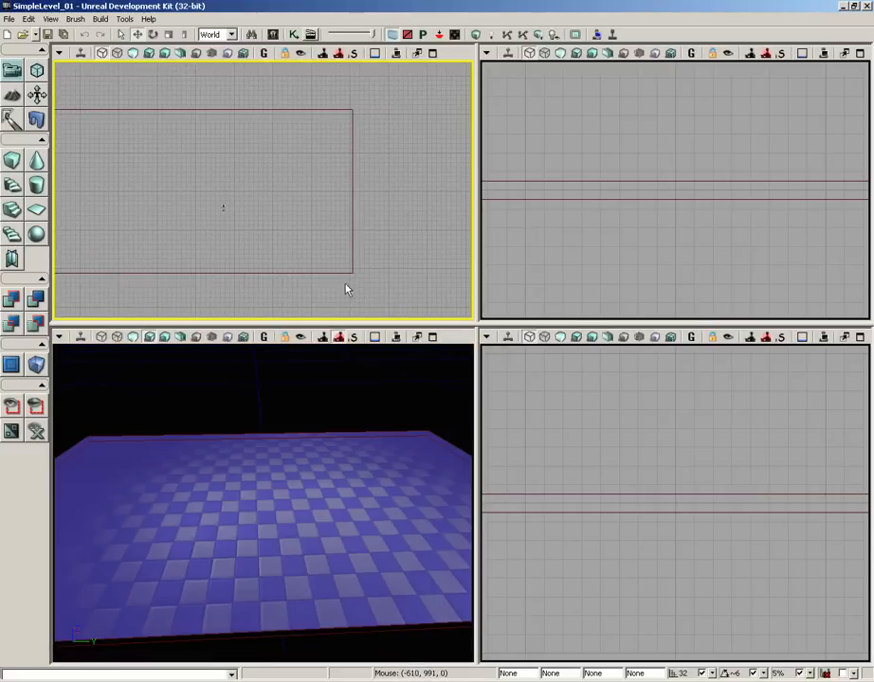
drag(275, 221, 334, 221)
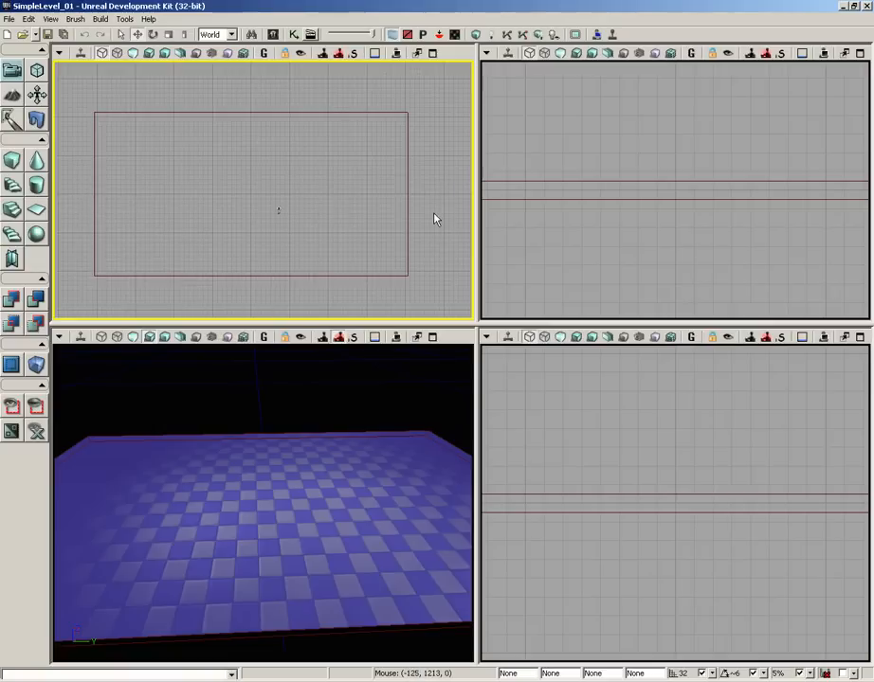
drag(429, 214, 317, 167)
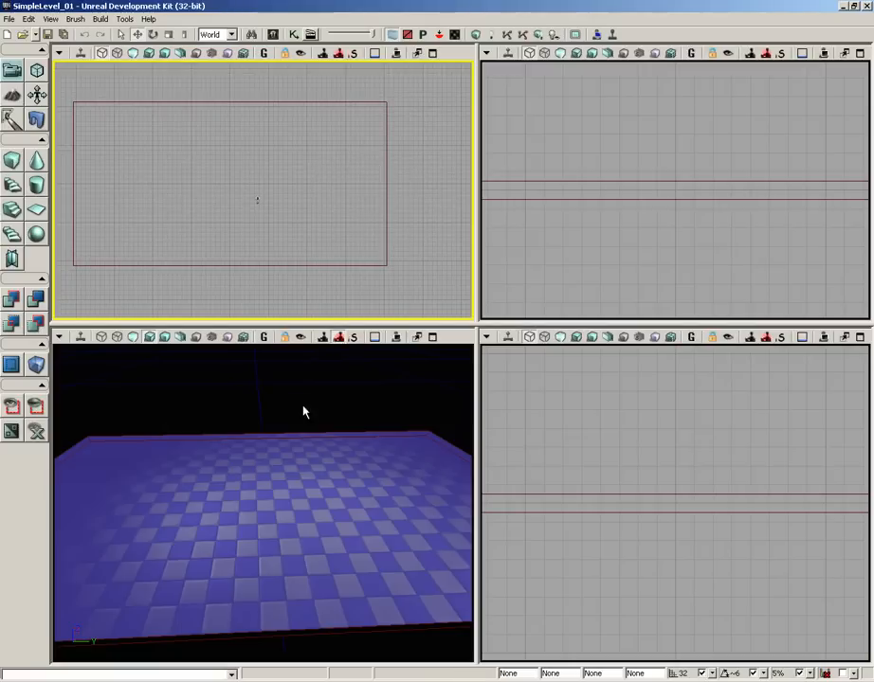
- Set the Radius of the point light above the floor to 1600 in its PointLightComponent properties, and close the properties
right_drag(304, 405, 326, 374)
drag(245, 415, 210, 413)
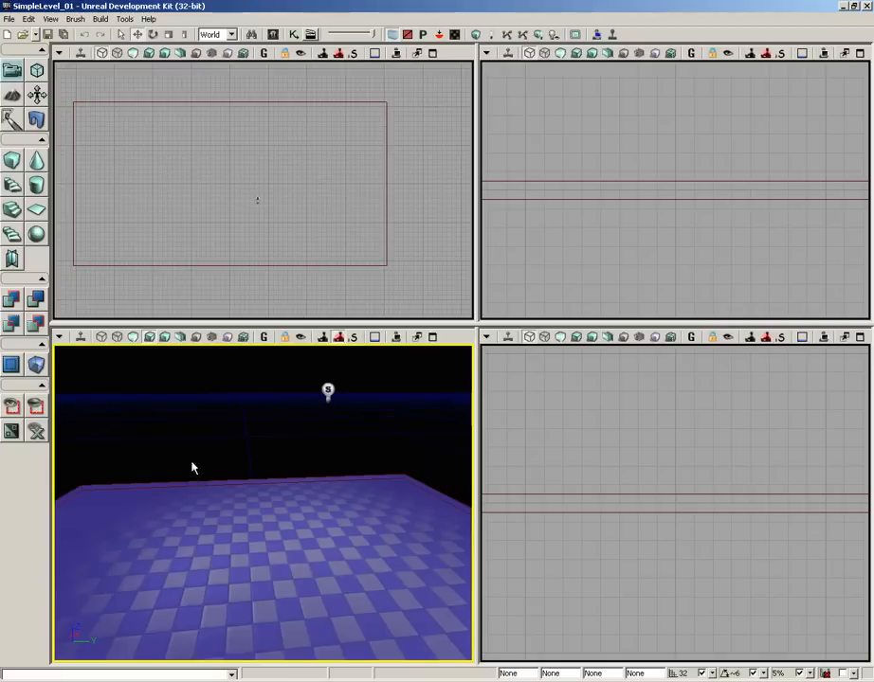
click(328, 390)
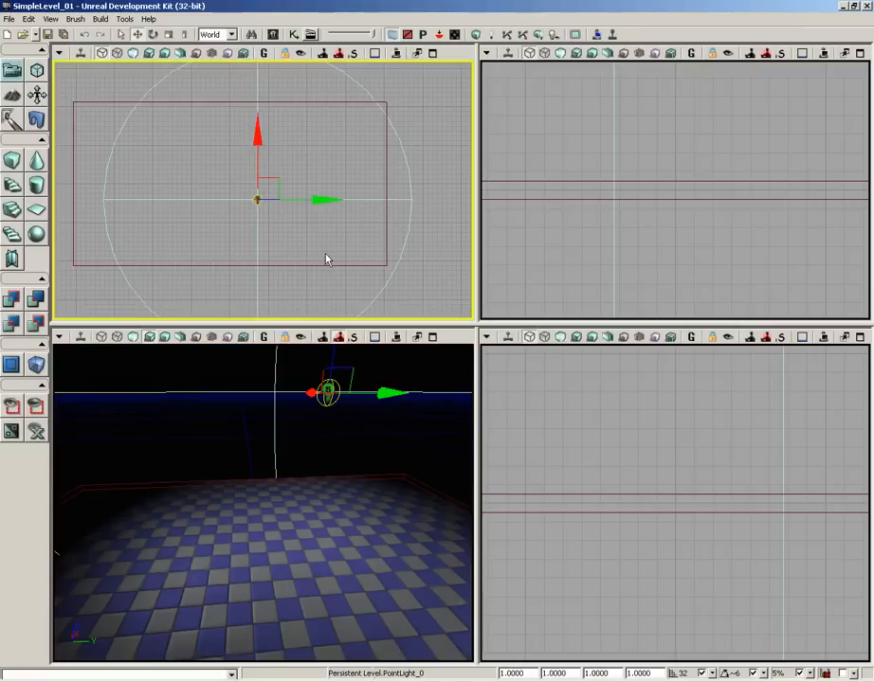
scroll(326, 222, down, 4)
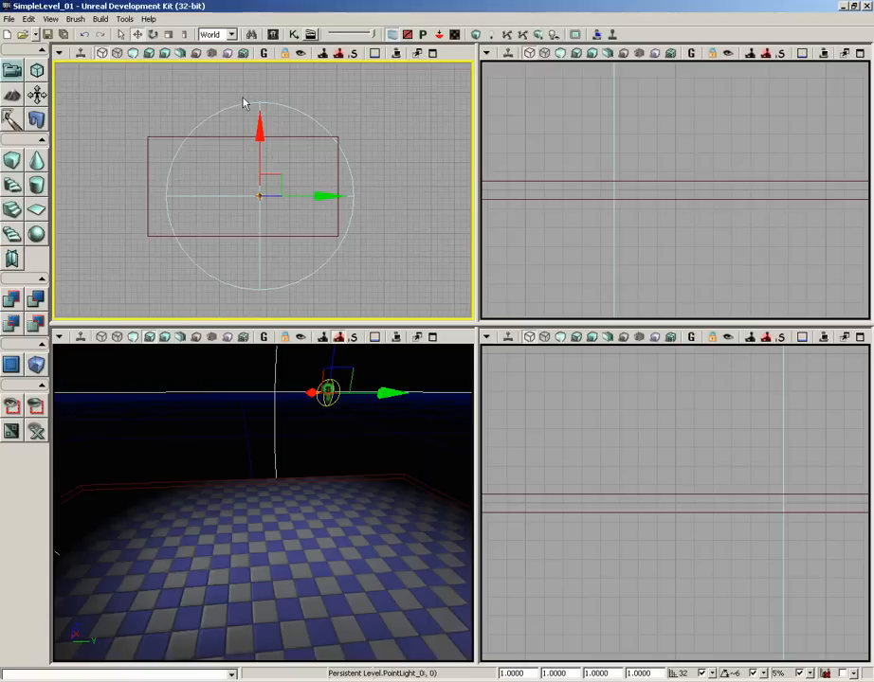
key(F4)
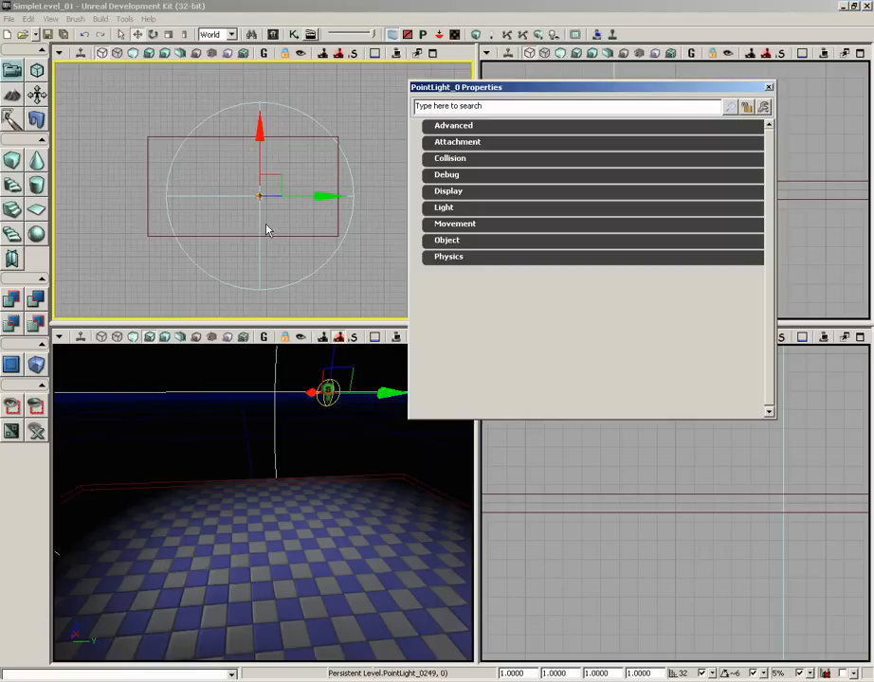
click(444, 208)
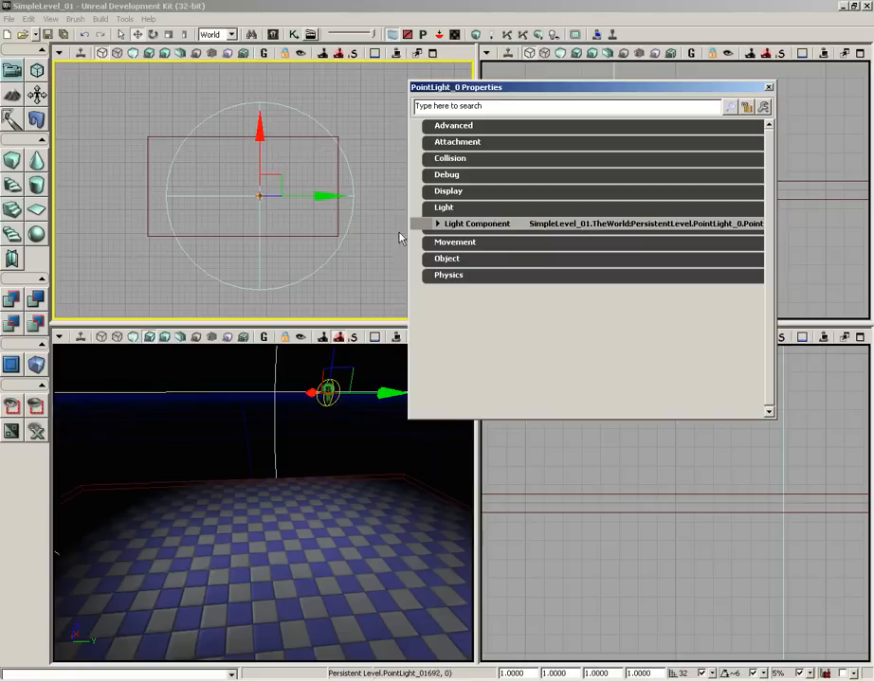
click(438, 223)
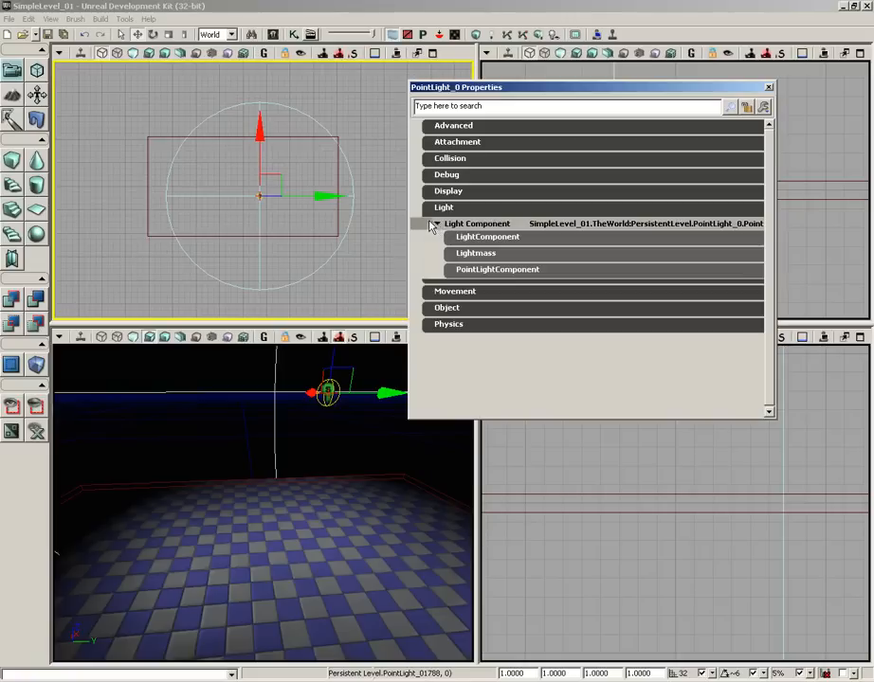
click(498, 270)
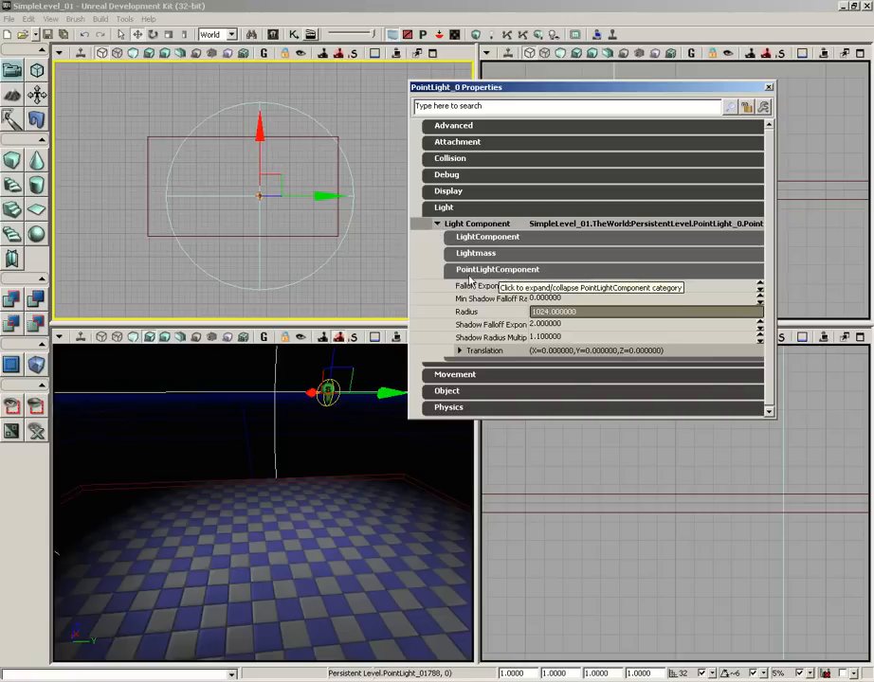
click(550, 313)
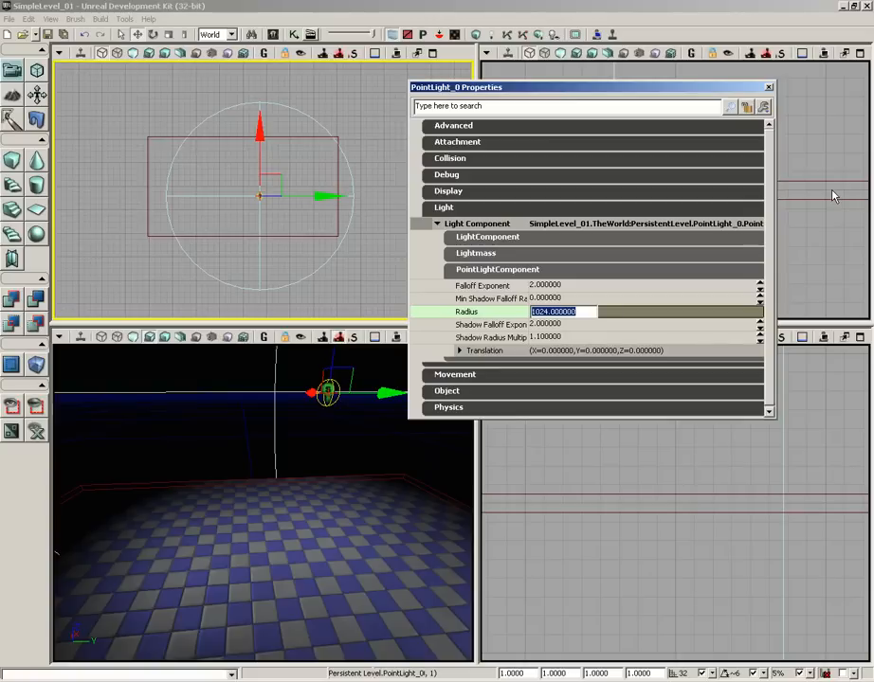
text(1600)
key(Return)
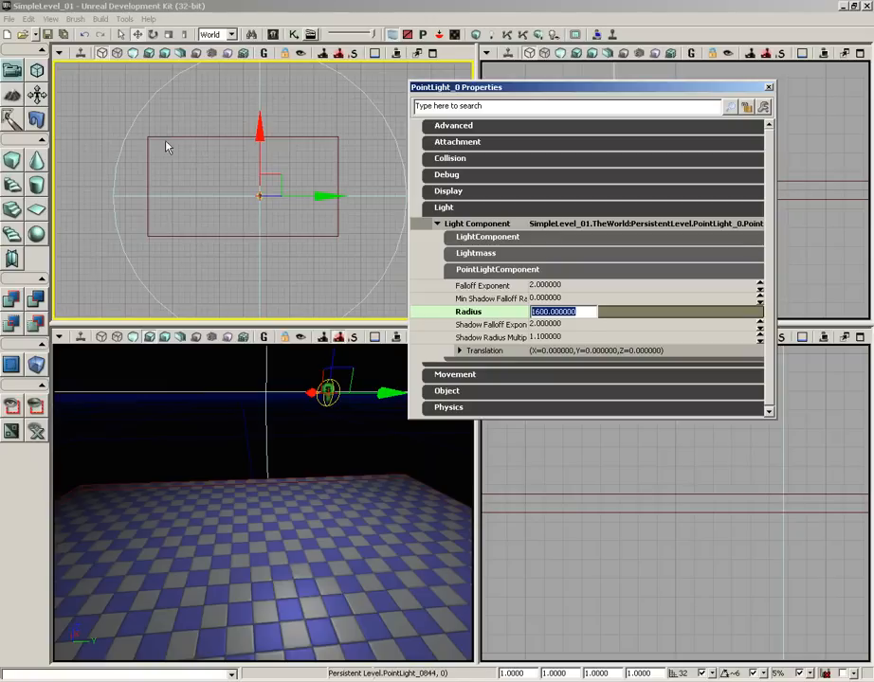
click(769, 88)
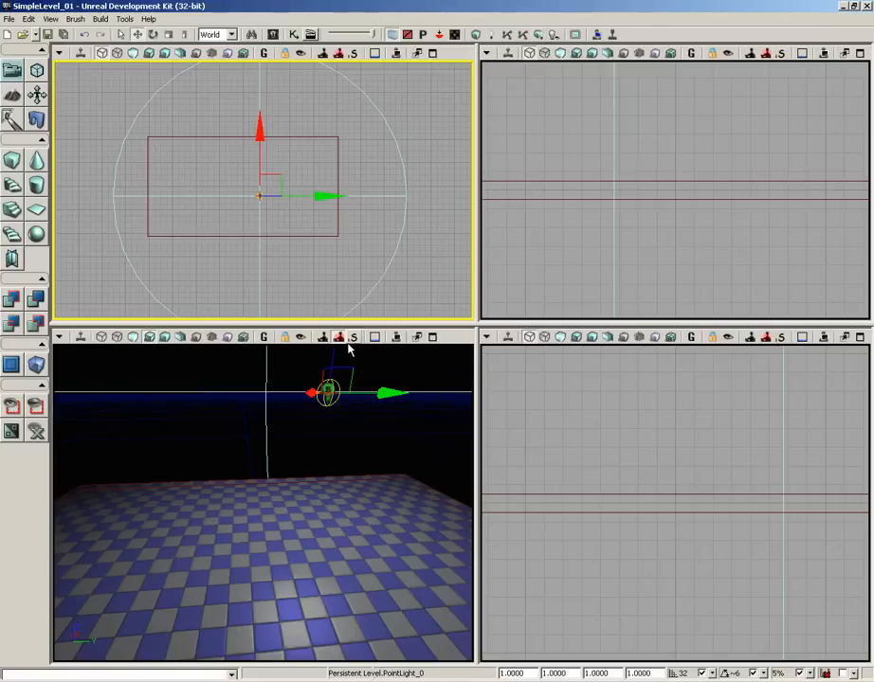
- Move the red builder brush along the Y axis clear of the floor, and select the floor brush beneath it
click(338, 149)
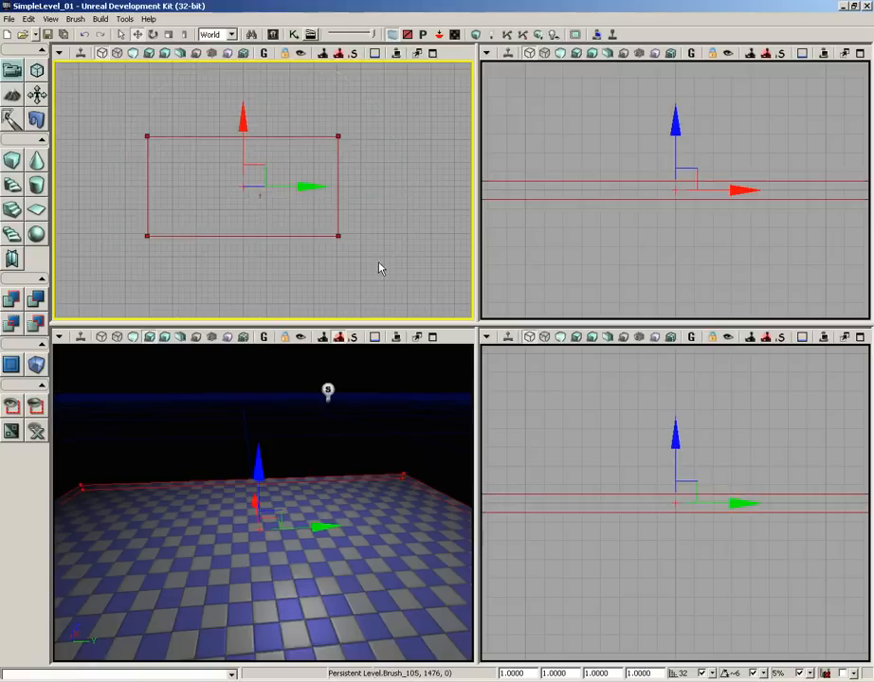
mouse_move(313, 186)
mouse_down()
mouse_move(53, 184)
mouse_move(285, 226)
mouse_move(53, 238)
mouse_up()
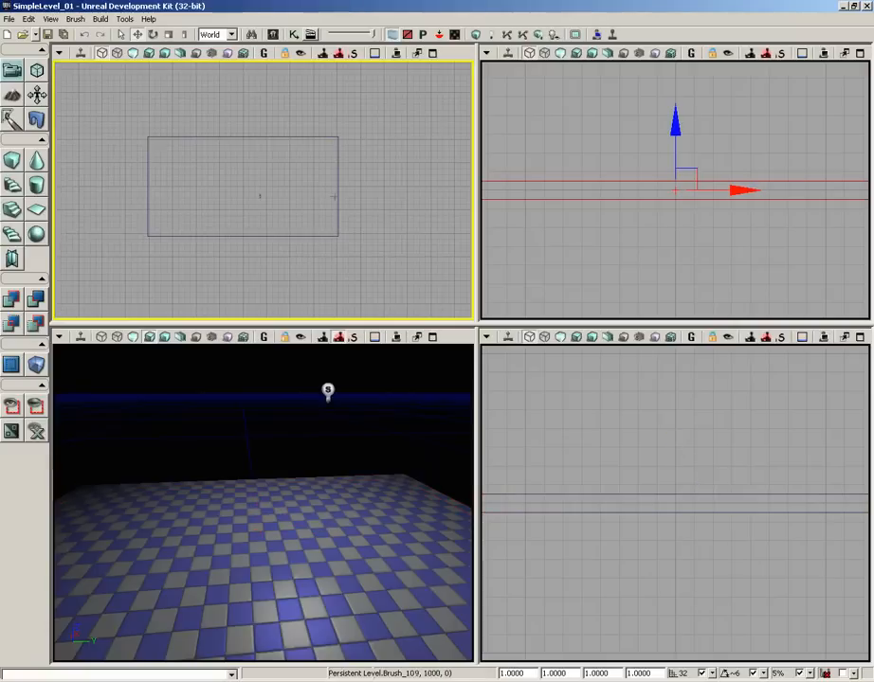
click(336, 191)
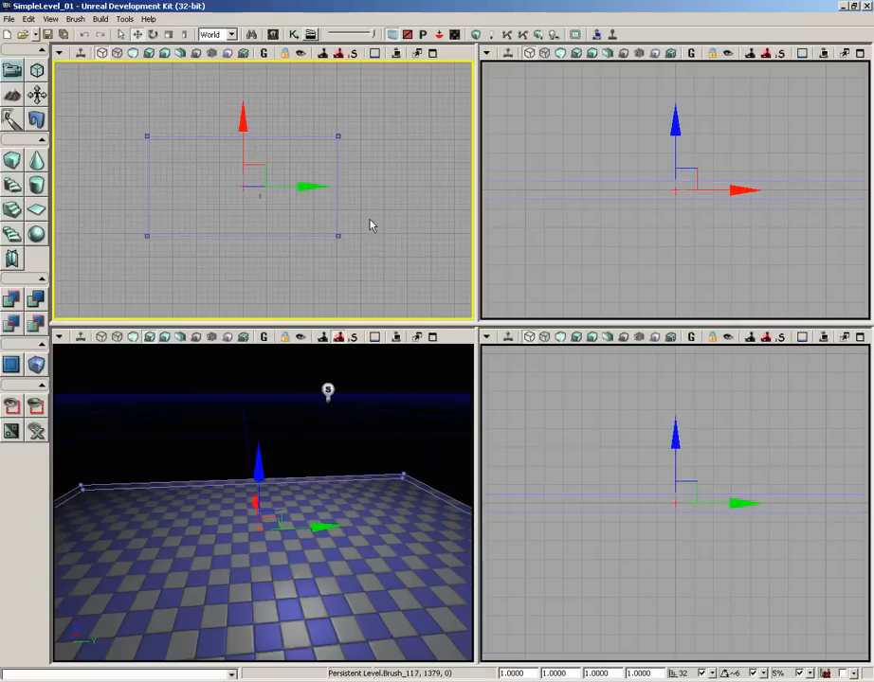
- Examine the floor brush's upper-right corner against the grid and check the available drag grid sizes
drag(385, 180, 316, 172)
scroll(380, 179, up, 3)
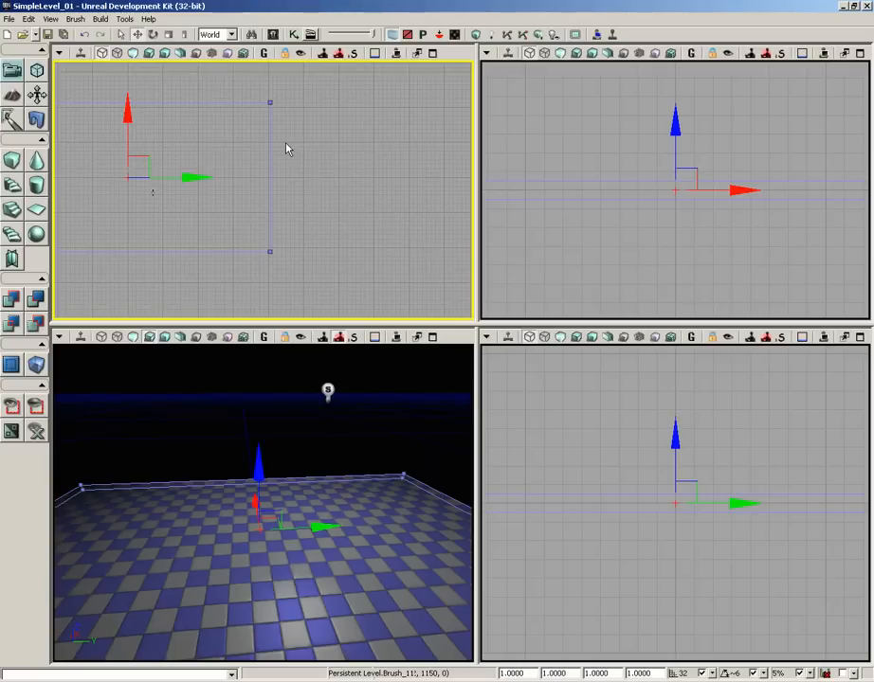
scroll(310, 176, up, 5)
right_drag(313, 139, 298, 244)
scroll(303, 245, up, 3)
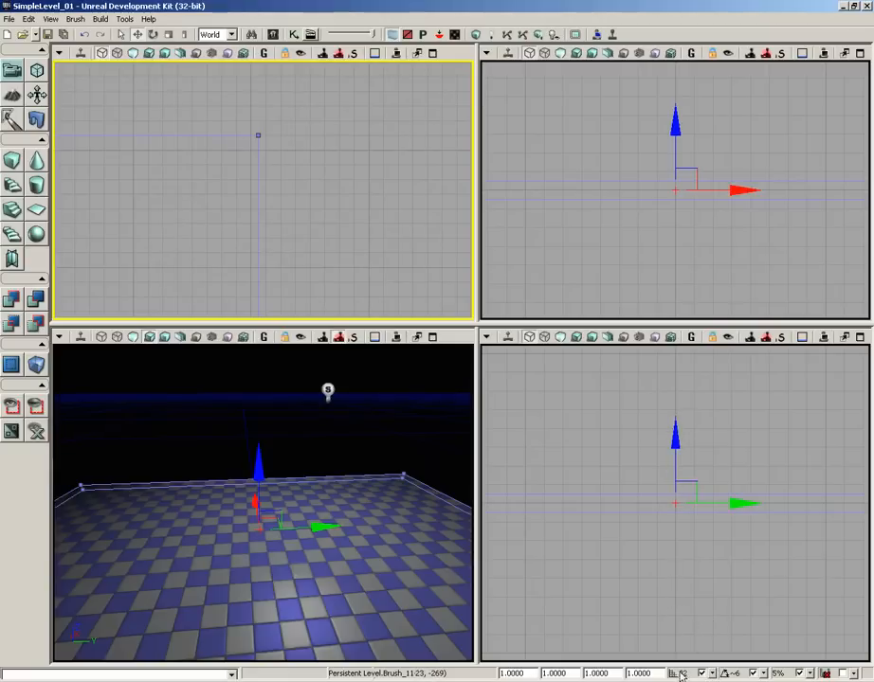
click(49, 19)
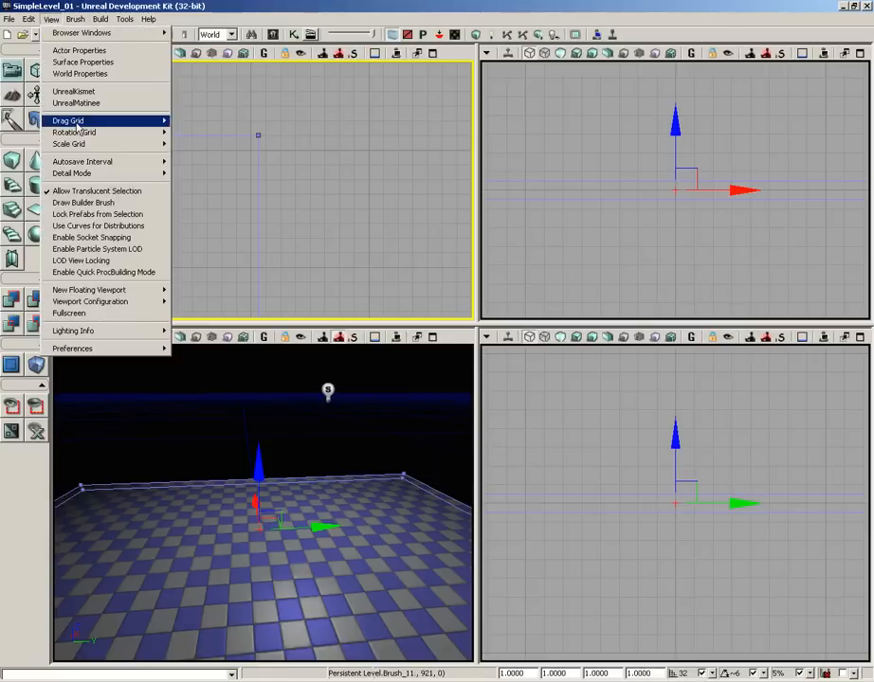
mouse_move(78, 126)
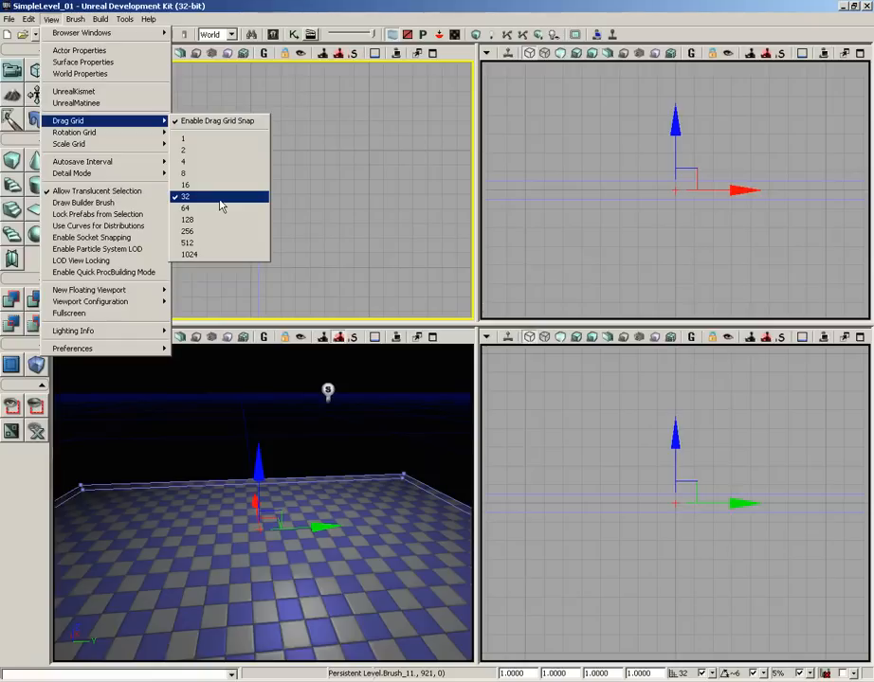
click(356, 484)
- Snap the floor brush to the 32-unit drag grid by its upper-right corner vertex, and deselect the brush
click(316, 201)
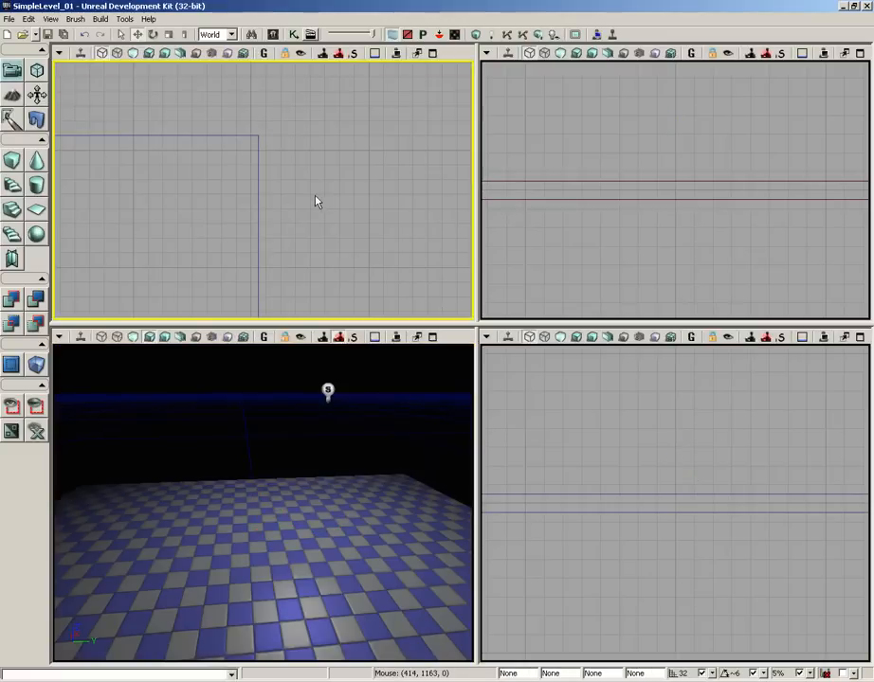
drag(317, 201, 361, 199)
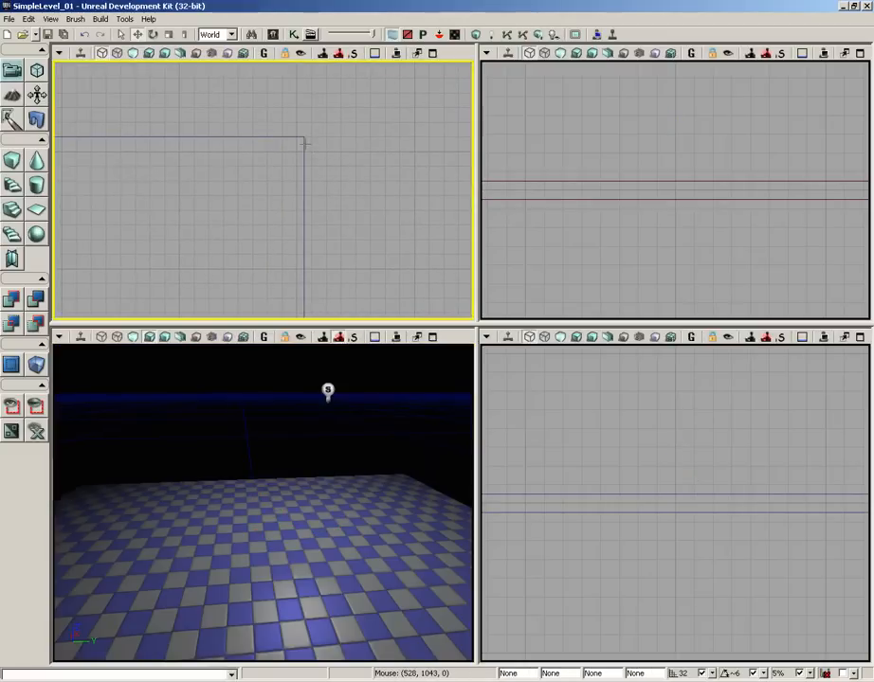
drag(355, 144, 329, 172)
right_drag(317, 159, 314, 278)
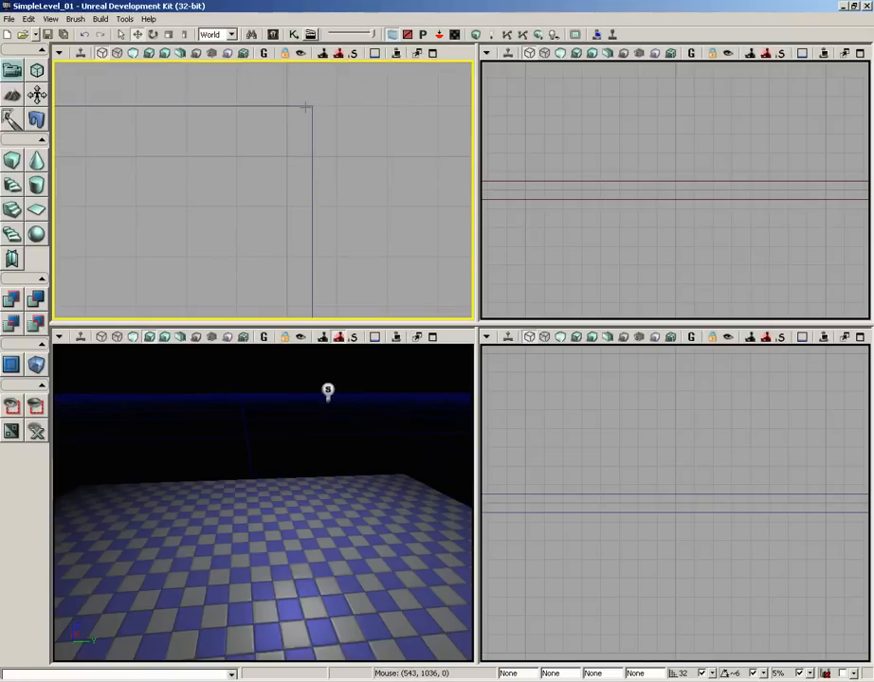
drag(345, 152, 328, 193)
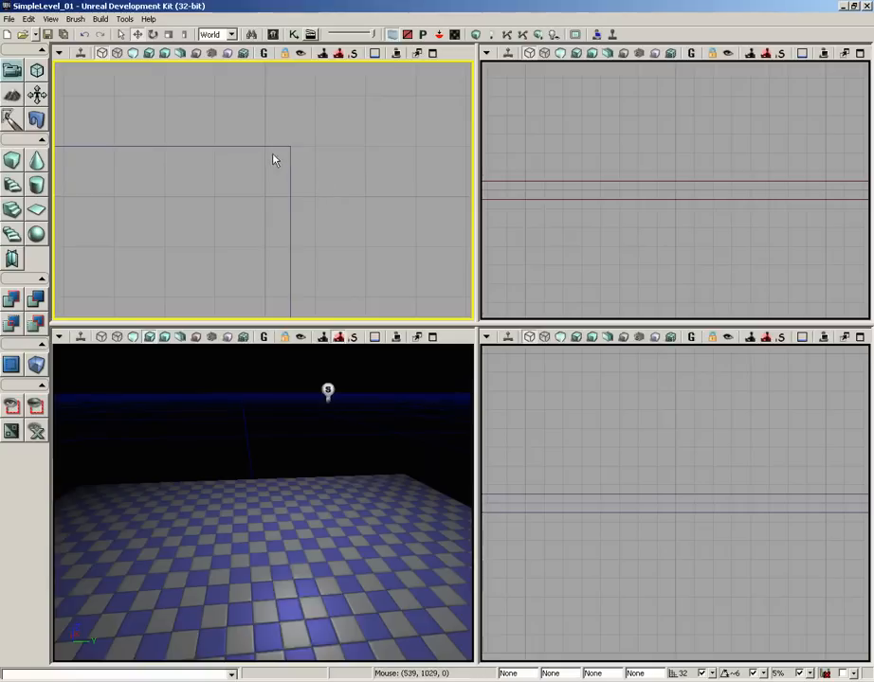
mouse_move(319, 152)
mouse_down()
mouse_move(332, 176)
mouse_move(294, 66)
mouse_up()
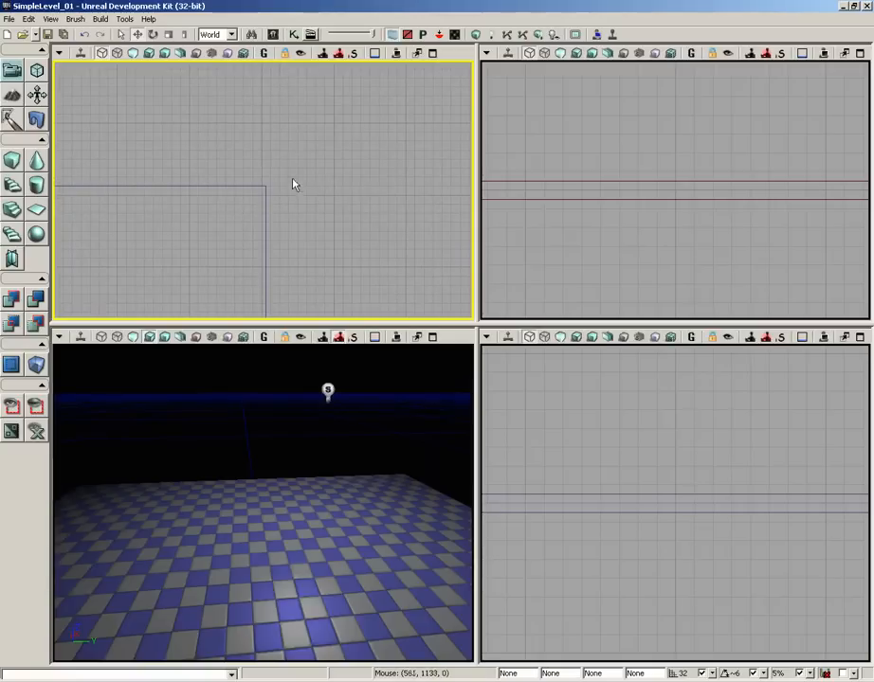
drag(295, 183, 292, 308)
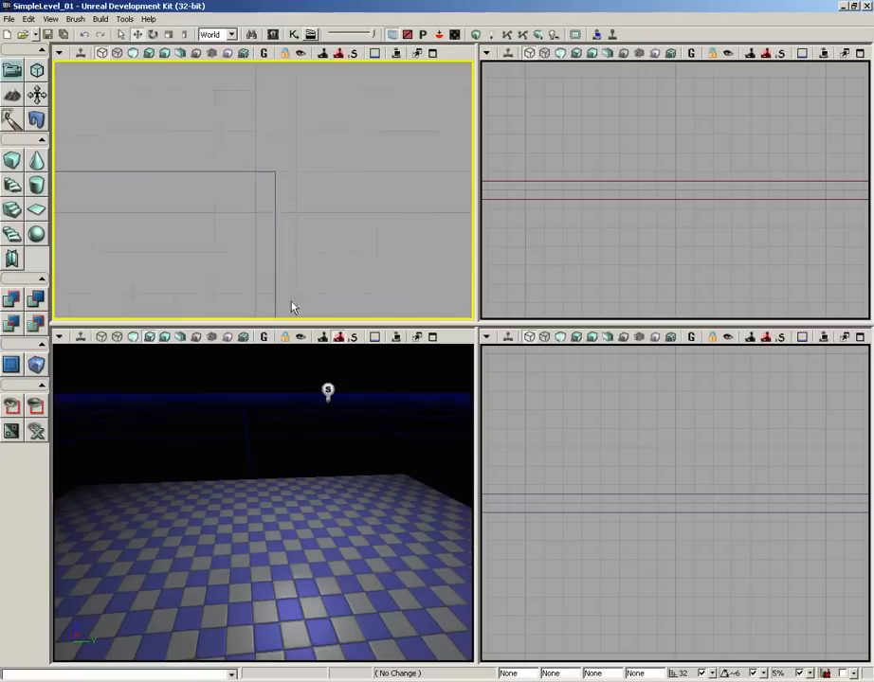
click(278, 171)
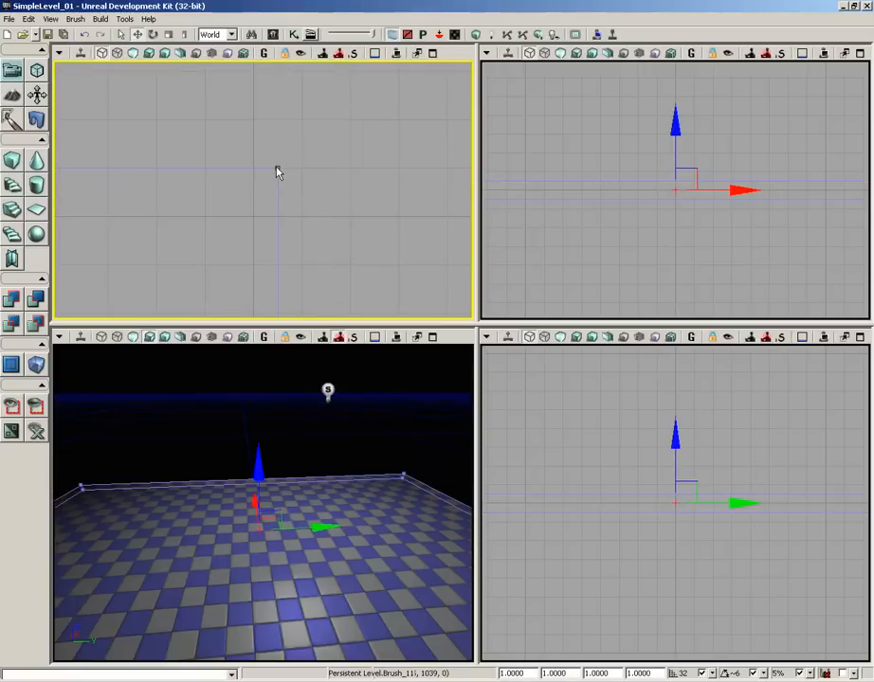
right_click(278, 168)
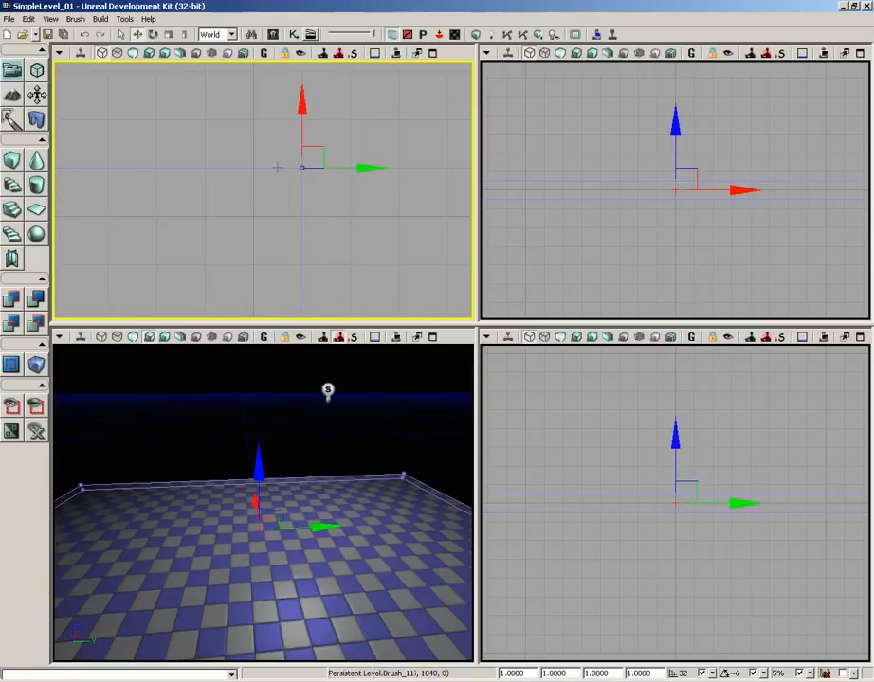
click(341, 202)
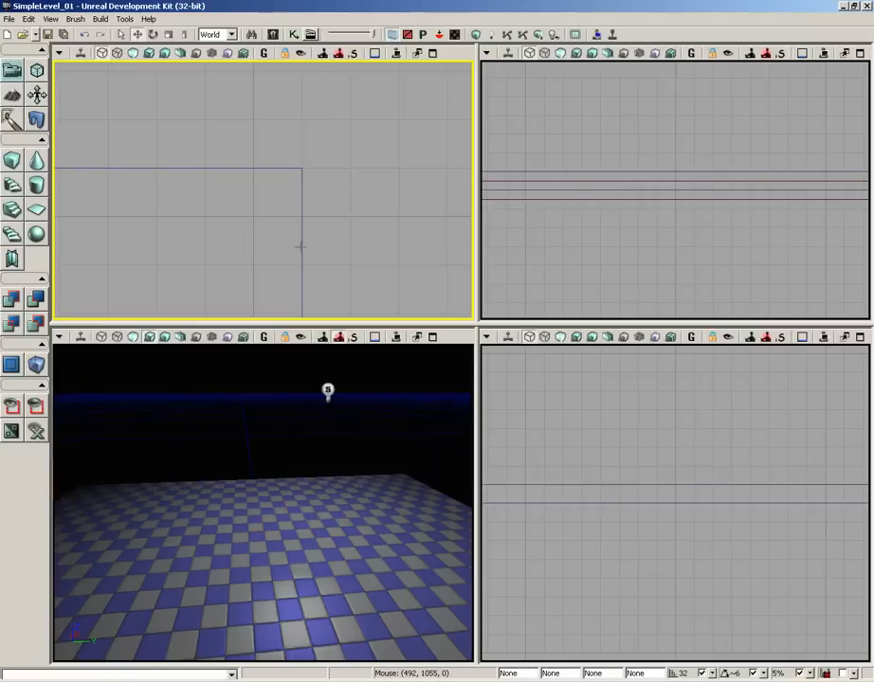
- Select the floor brush by its right edge in the top view and frame the whole floor in the perspective view
scroll(325, 247, down, 1)
scroll(325, 134, down, 4)
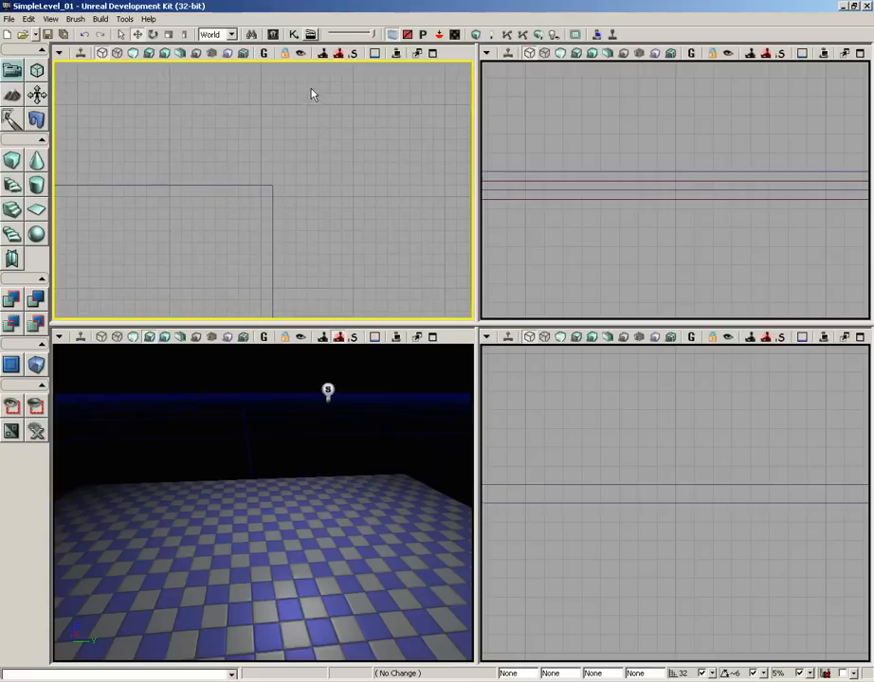
drag(345, 258, 365, 164)
scroll(345, 159, down, 5)
scroll(337, 121, down, 1)
scroll(411, 123, down, 3)
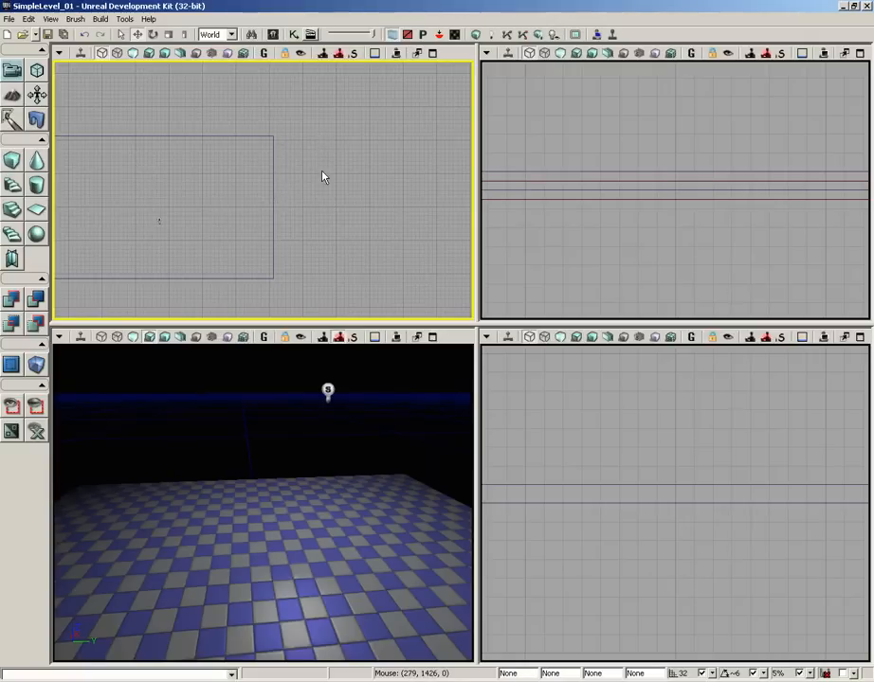
drag(274, 186, 383, 203)
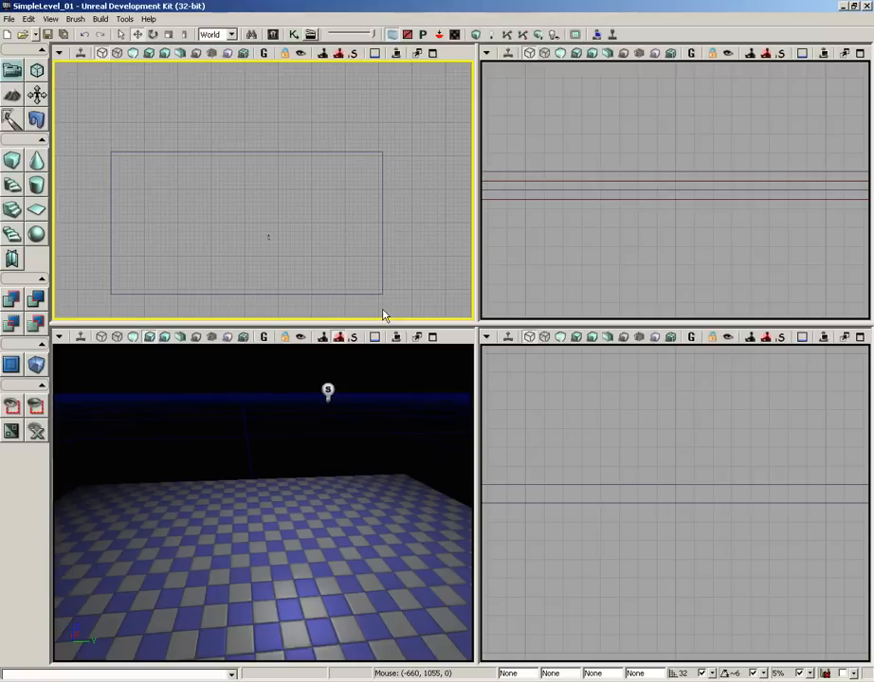
right_drag(357, 195, 254, 189)
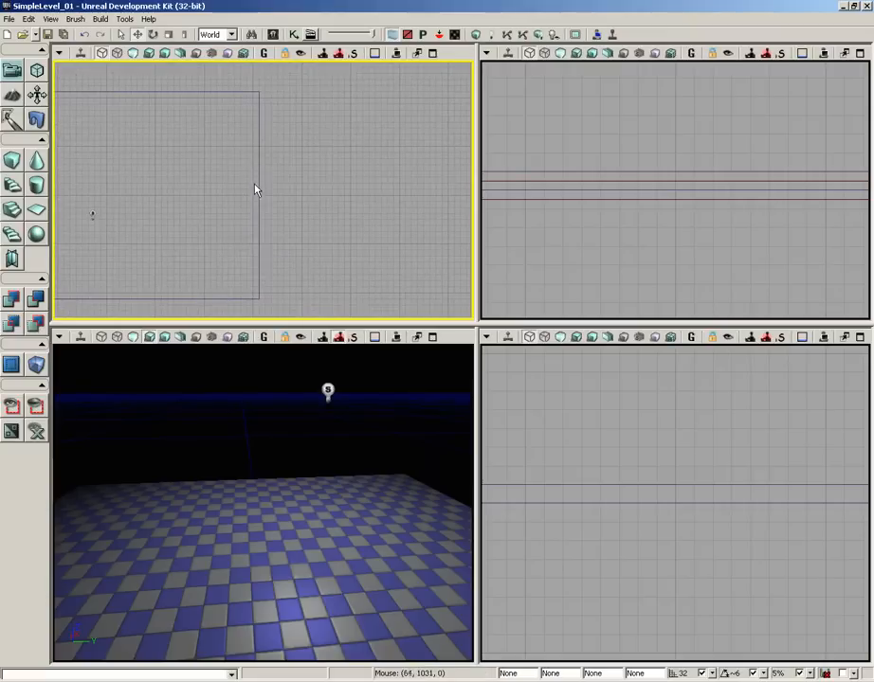
drag(280, 476, 445, 358)
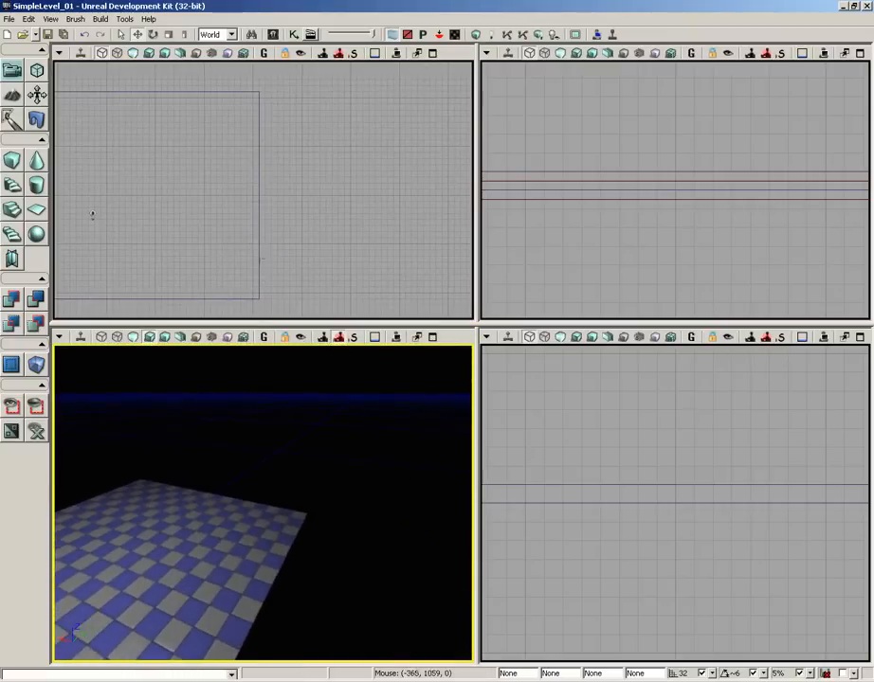
click(260, 251)
drag(296, 439, 107, 477)
middle_drag(107, 477, 472, 467)
right_drag(472, 467, 270, 460)
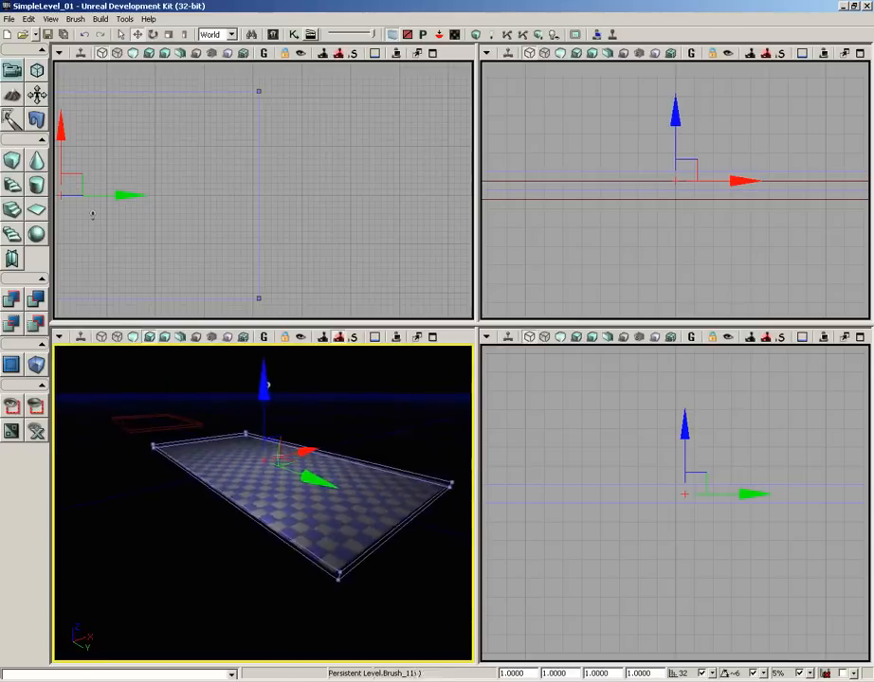
- Show the perspective view unlit and compare the built floor's near corner and side edges with the selected brush outline
middle_drag(269, 460, 426, 455)
mouse_move(426, 455)
mouse_down()
mouse_move(459, 433)
mouse_move(433, 380)
mouse_move(390, 389)
mouse_up()
mouse_move(390, 389)
middle_down()
mouse_move(450, 363)
mouse_move(463, 475)
middle_up()
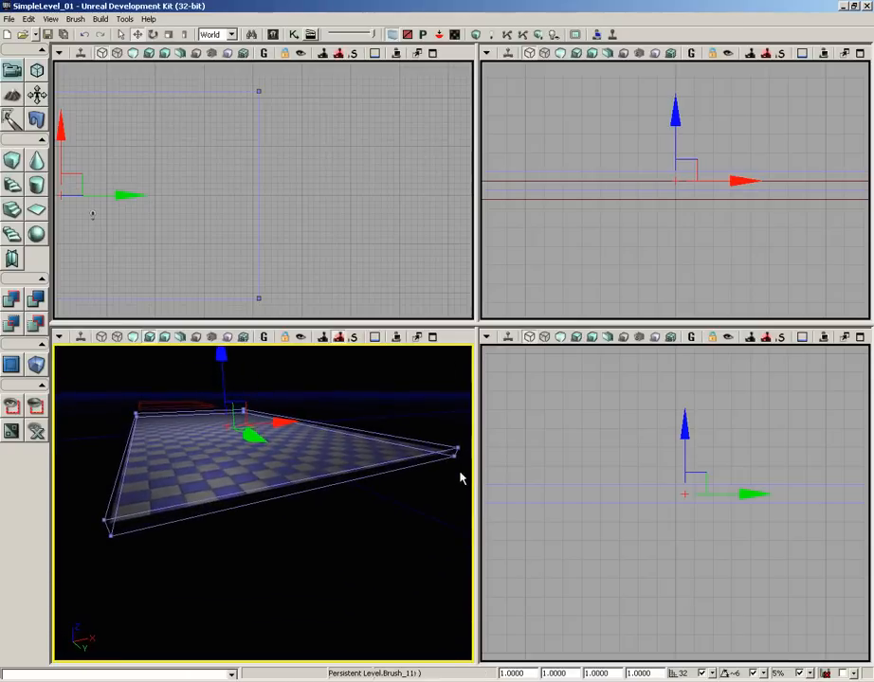
click(134, 338)
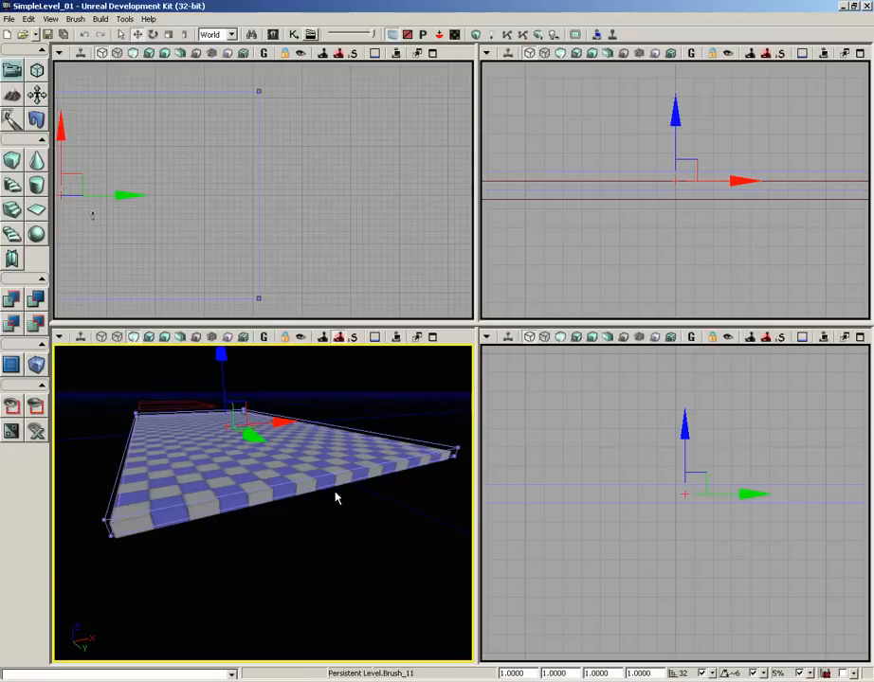
drag(325, 545, 418, 521)
middle_drag(418, 520, 223, 556)
drag(222, 556, 252, 532)
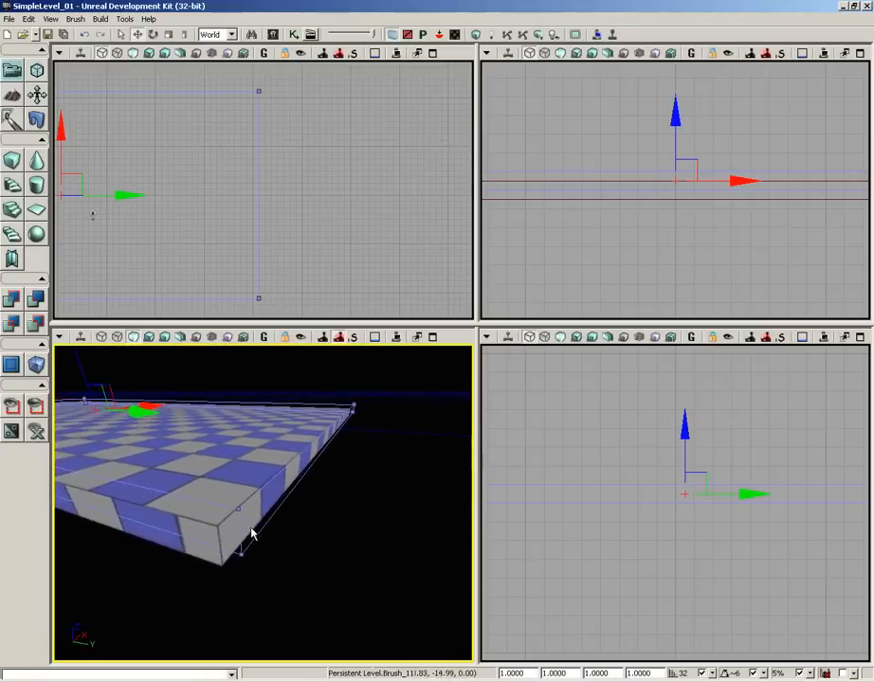
middle_drag(252, 533, 219, 546)
right_drag(219, 546, 217, 521)
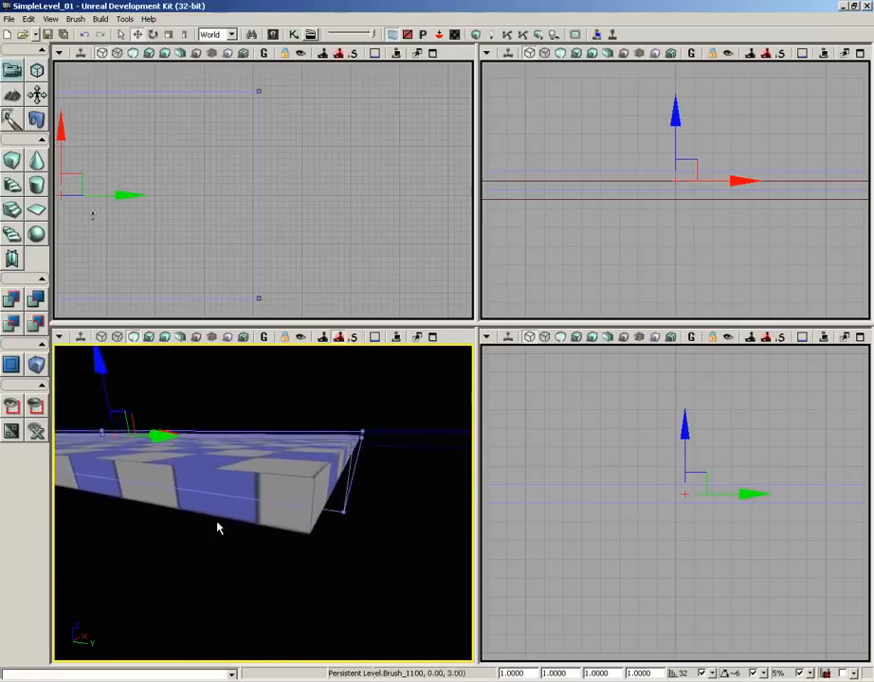
middle_drag(217, 521, 217, 508)
right_drag(217, 508, 211, 510)
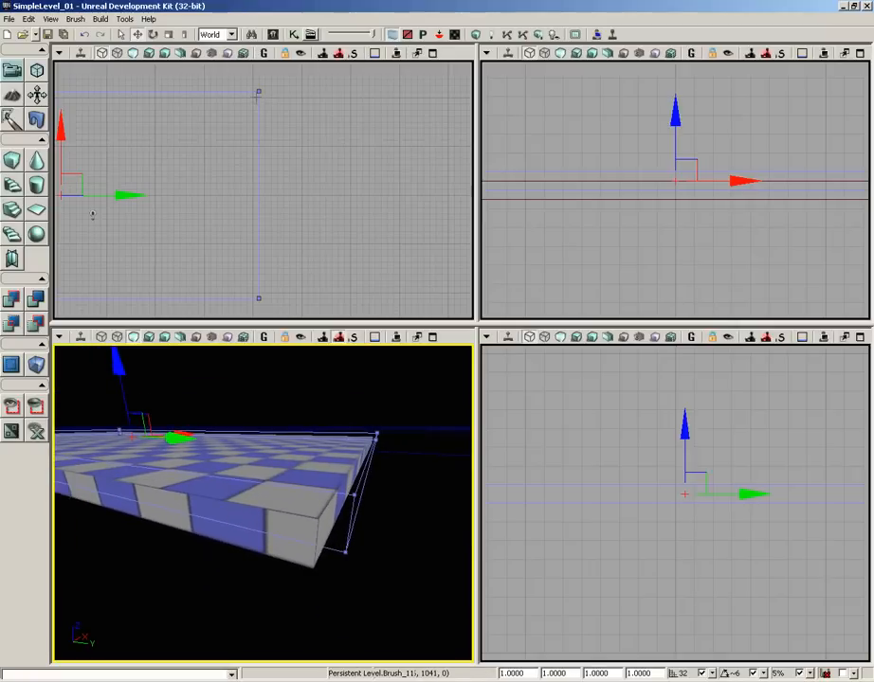
- Rebuild the level geometry to match the floor brush and dismiss the map check results
click(478, 35)
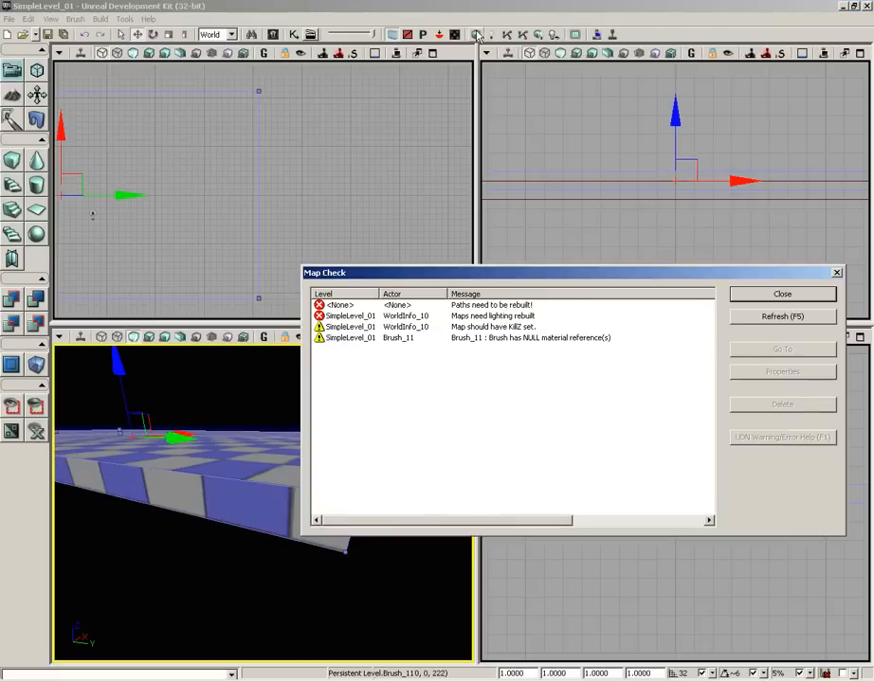
click(782, 295)
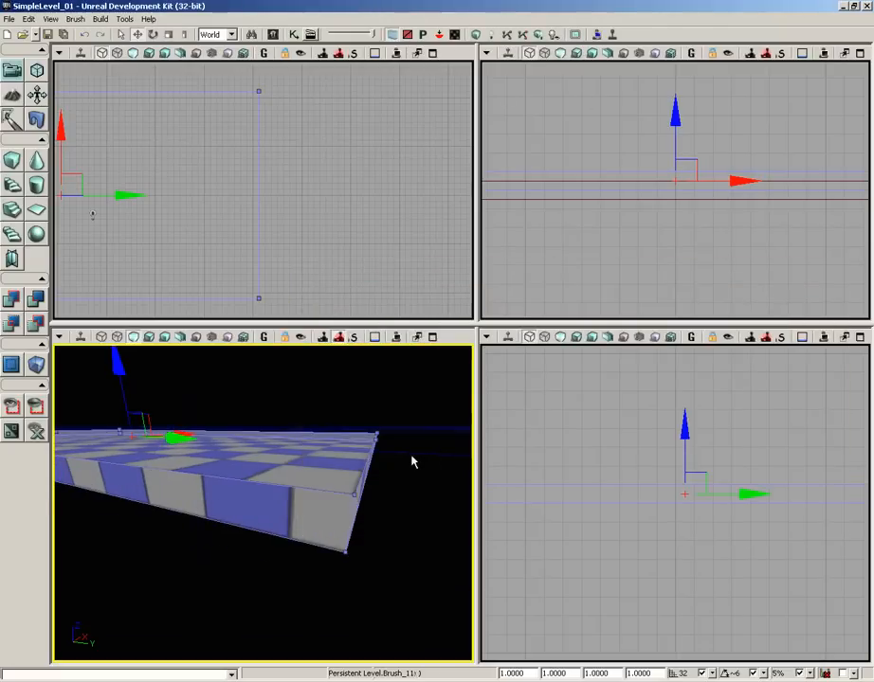
mouse_move(411, 461)
mouse_down()
mouse_move(411, 415)
mouse_move(381, 419)
mouse_move(441, 415)
mouse_move(405, 460)
mouse_up()
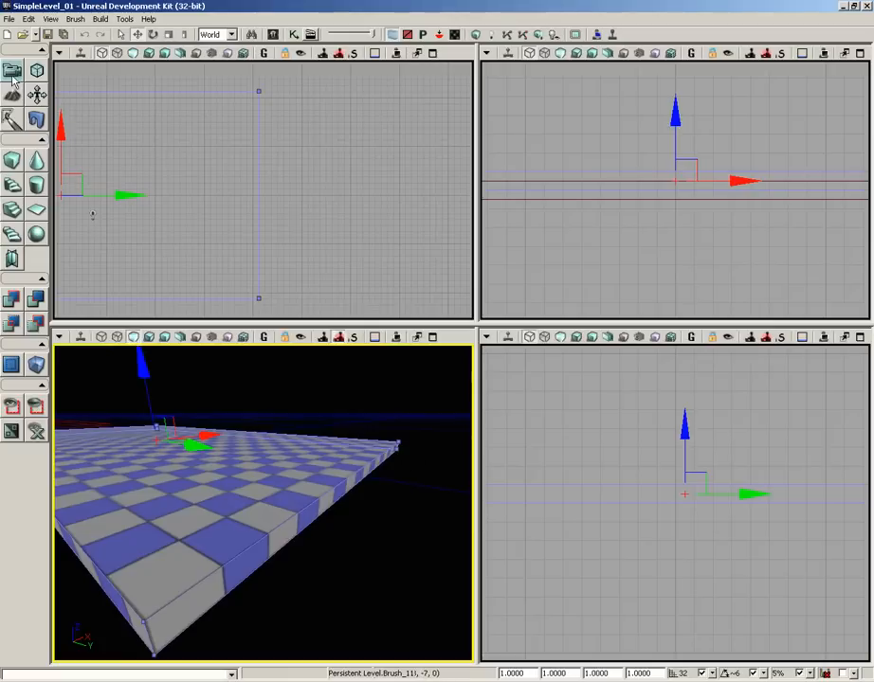
- Display the perspective view in brush wireframe with the floor brush's near corner in view
click(101, 338)
middle_drag(341, 418, 314, 350)
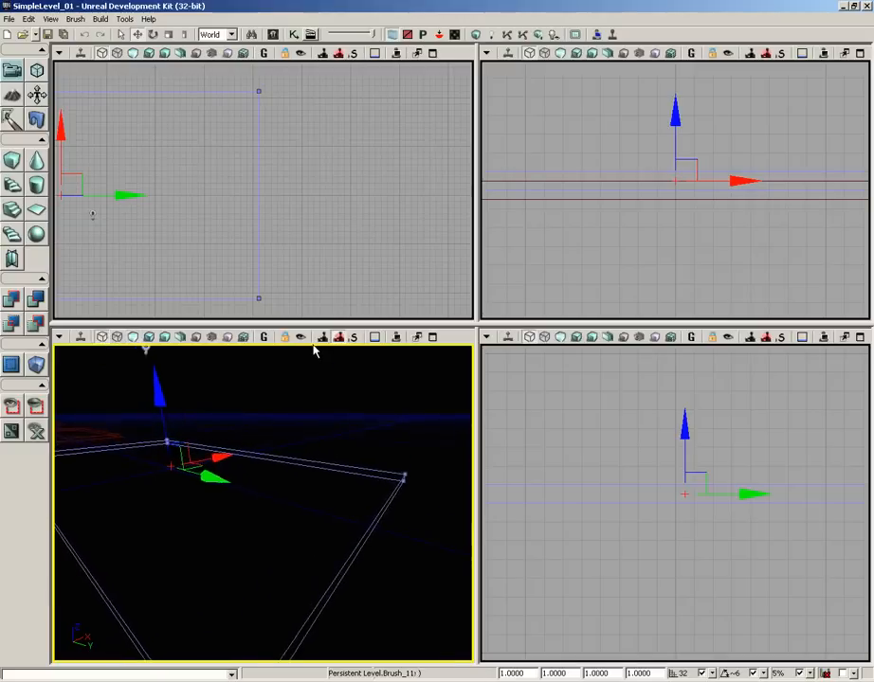
right_drag(314, 351, 341, 417)
drag(341, 417, 339, 463)
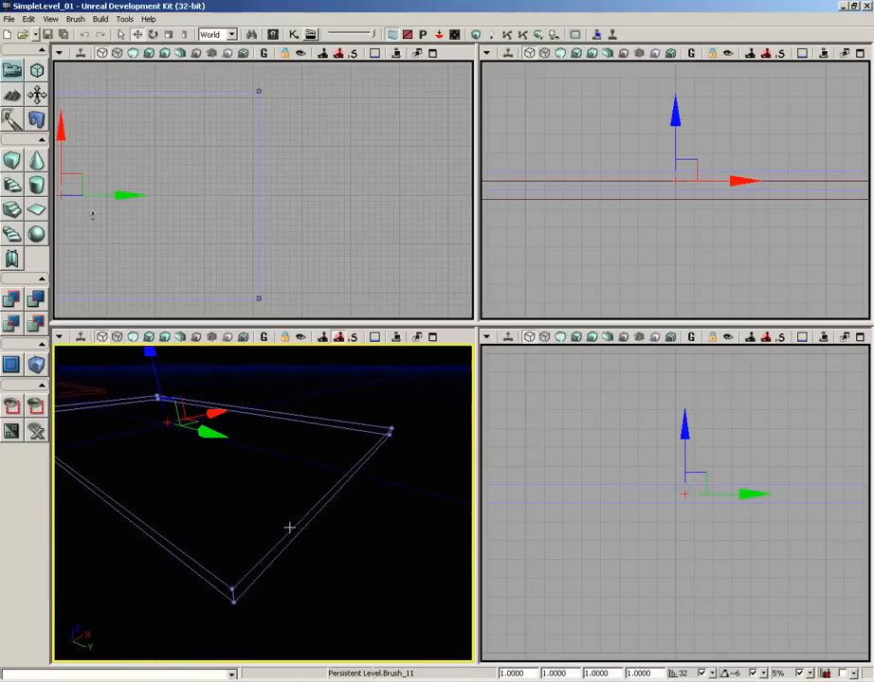
- Enter geometry mode on the floor brush, try selecting its faces, an edge and a vertex, and finish with the narrow positive-Y end face selected
click(36, 72)
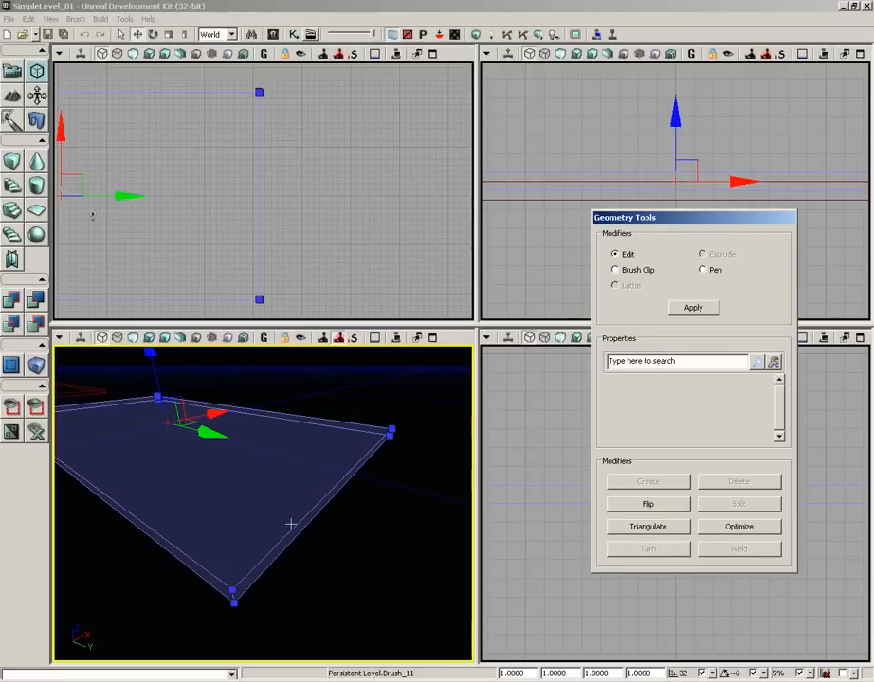
mouse_move(355, 571)
mouse_down()
mouse_move(312, 537)
mouse_move(386, 537)
mouse_move(389, 551)
mouse_up()
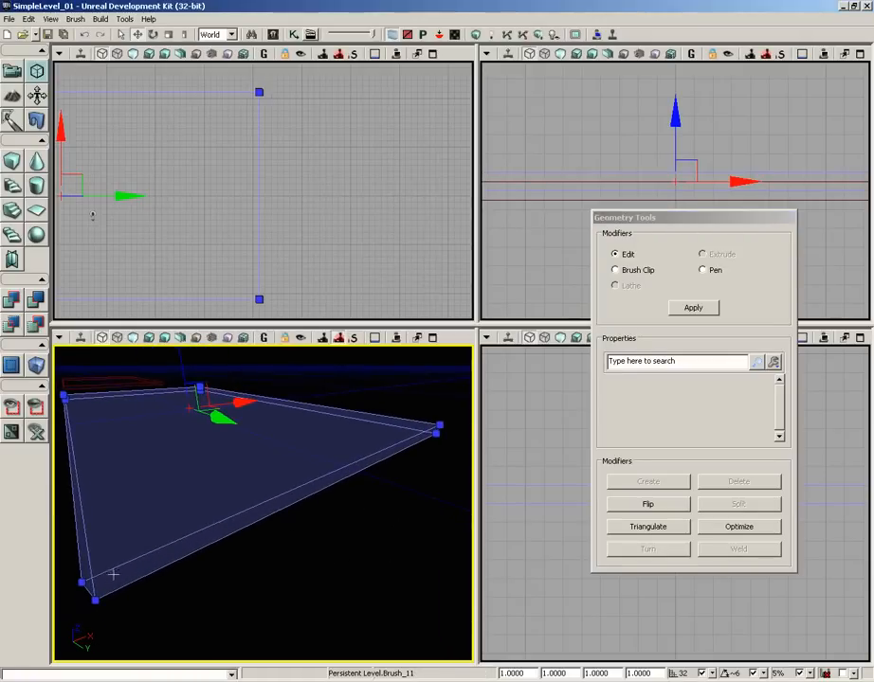
click(190, 553)
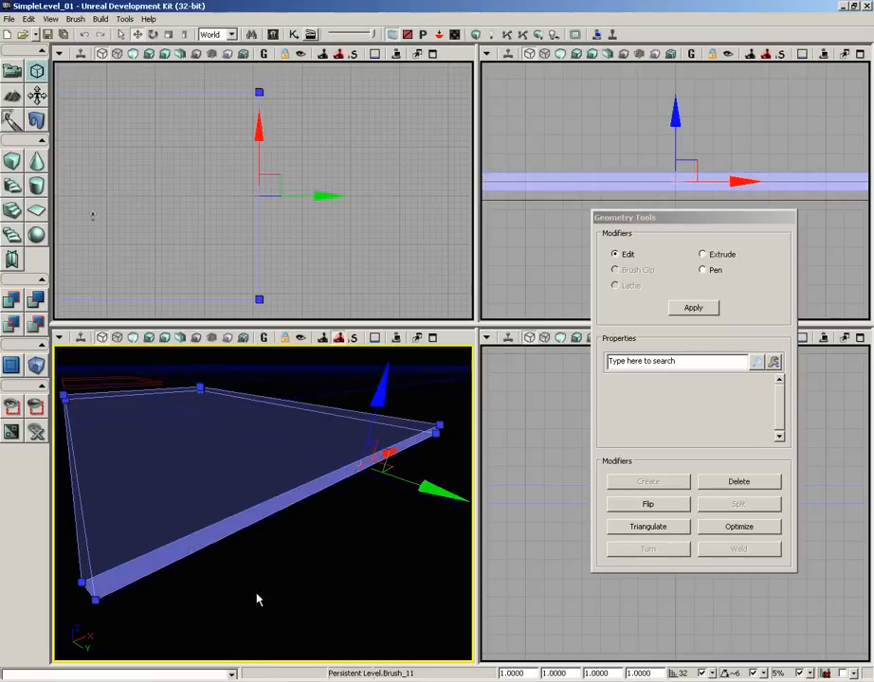
click(208, 526)
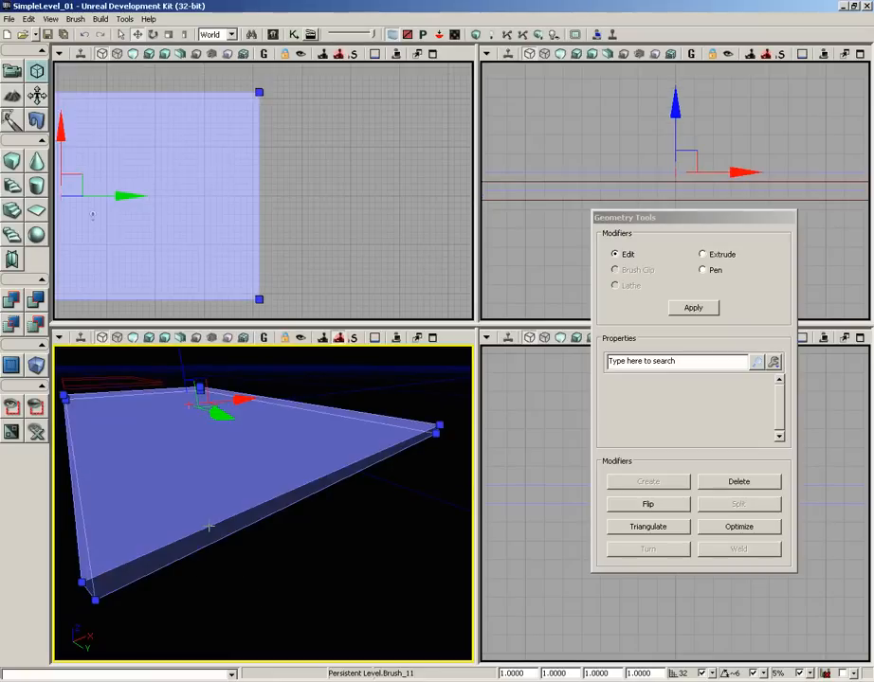
click(208, 523)
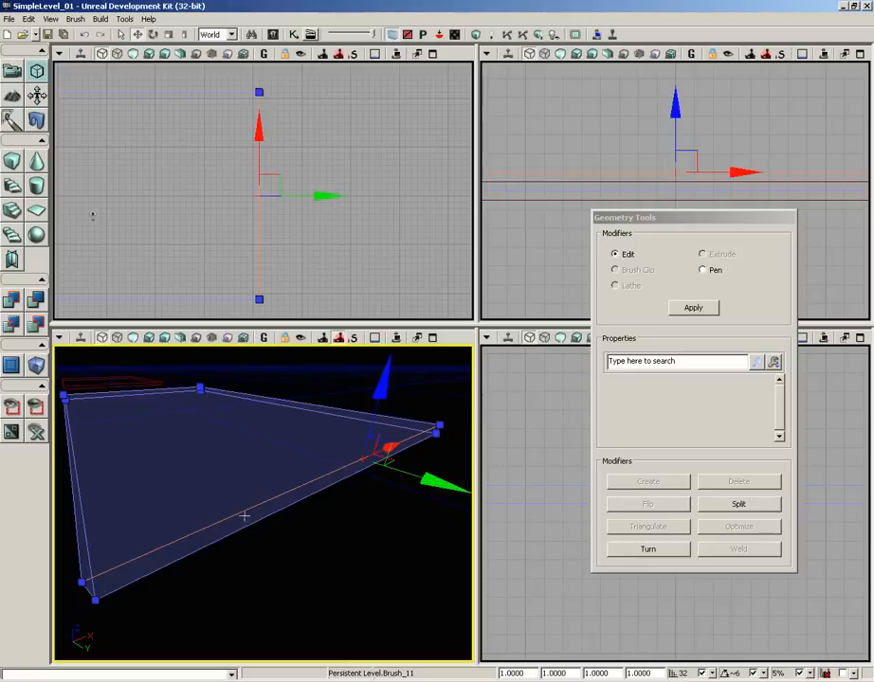
click(83, 583)
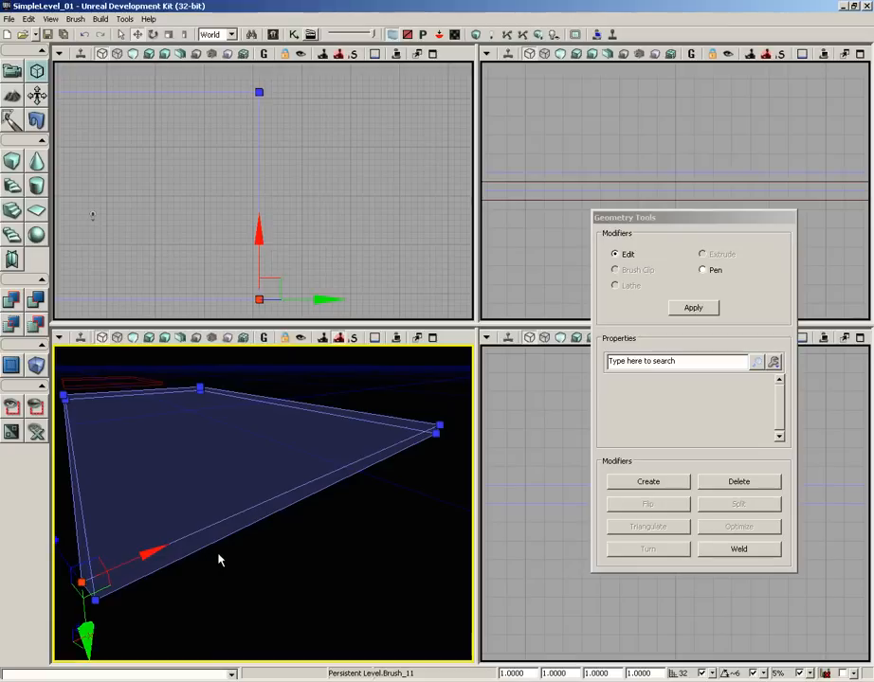
click(278, 504)
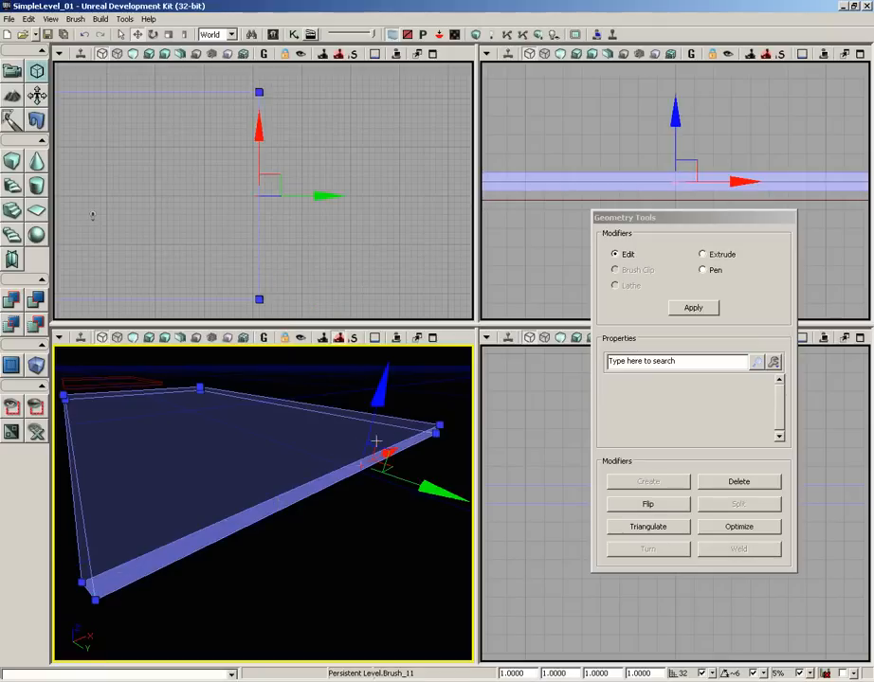
- Extrude the floor brush's selected end face by a length of 288 with 1 segment
scroll(322, 218, down, 3)
mouse_move(328, 223)
right_down()
mouse_move(398, 242)
mouse_move(430, 218)
right_up()
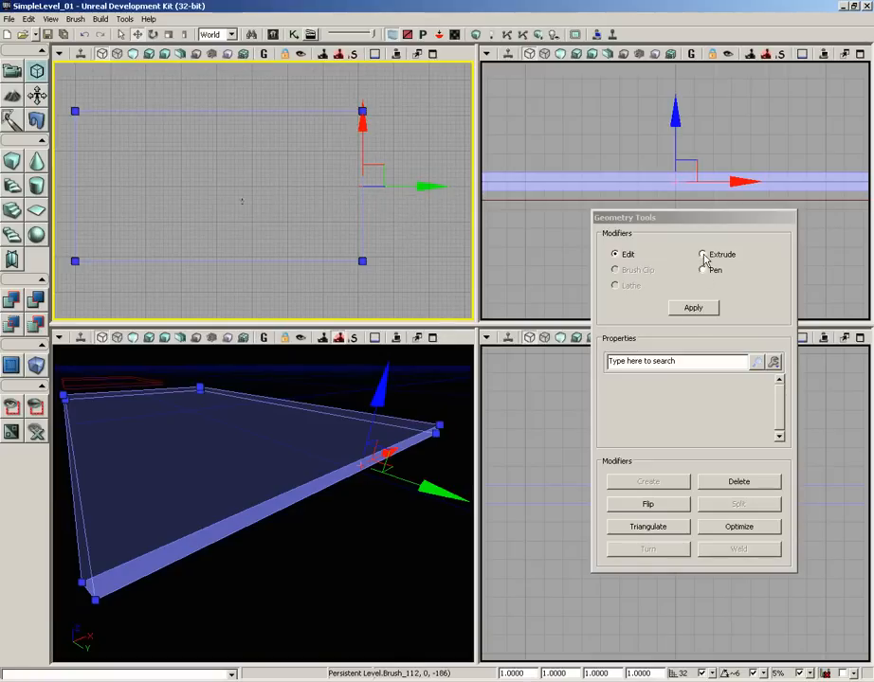
drag(643, 224, 598, 224)
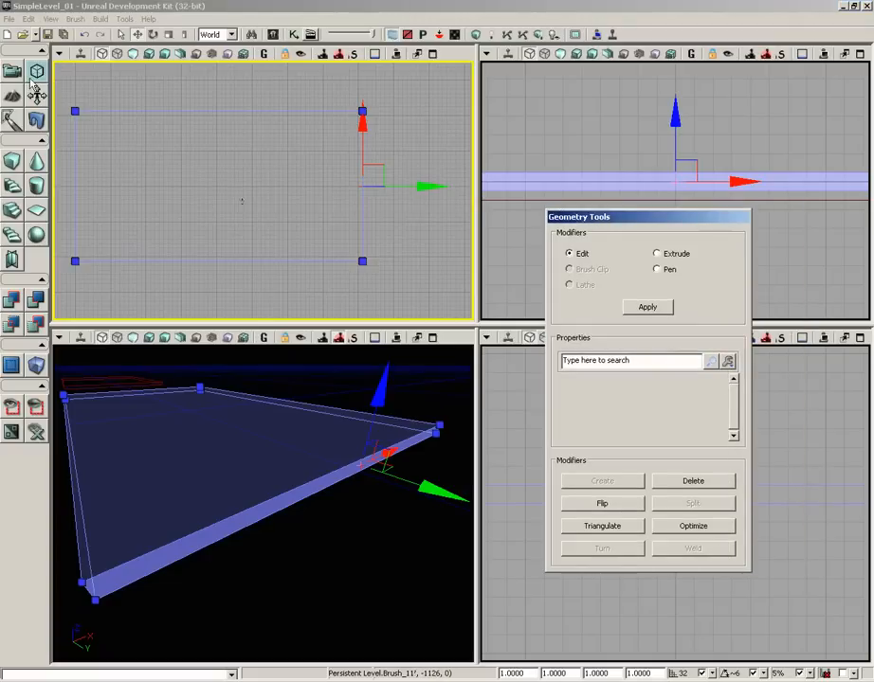
click(666, 258)
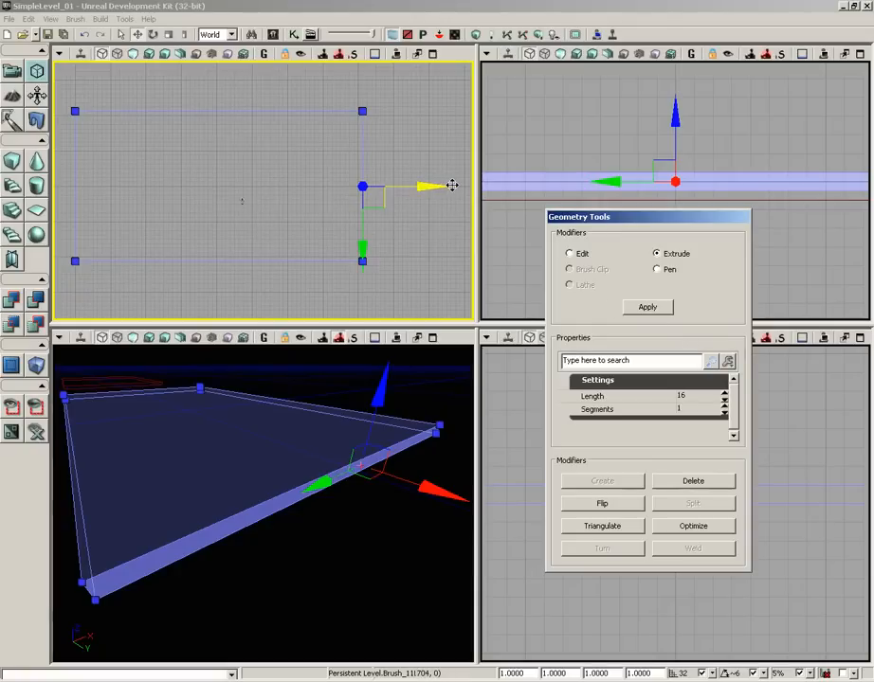
click(690, 397)
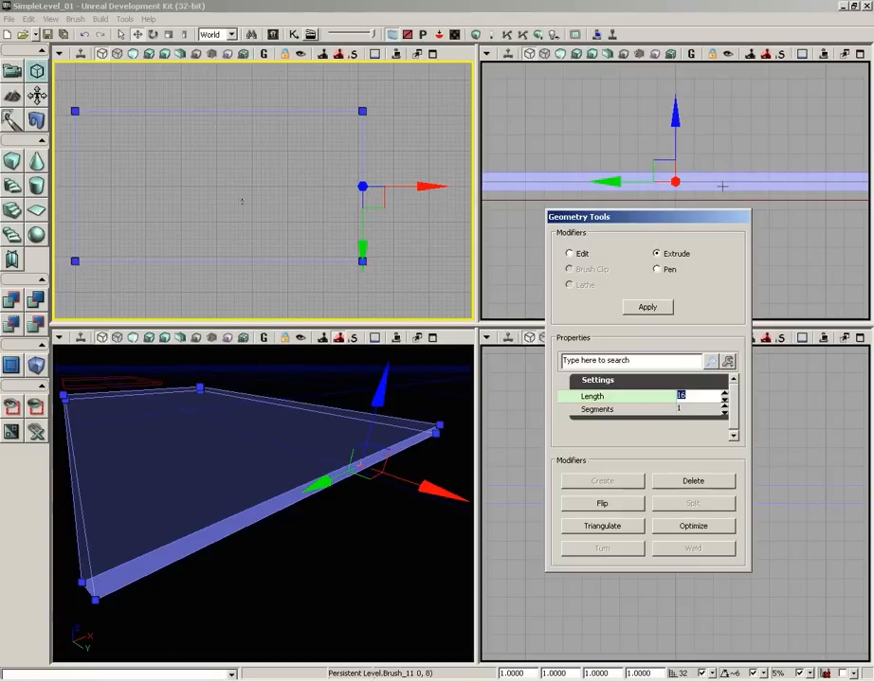
text(288)
click(647, 308)
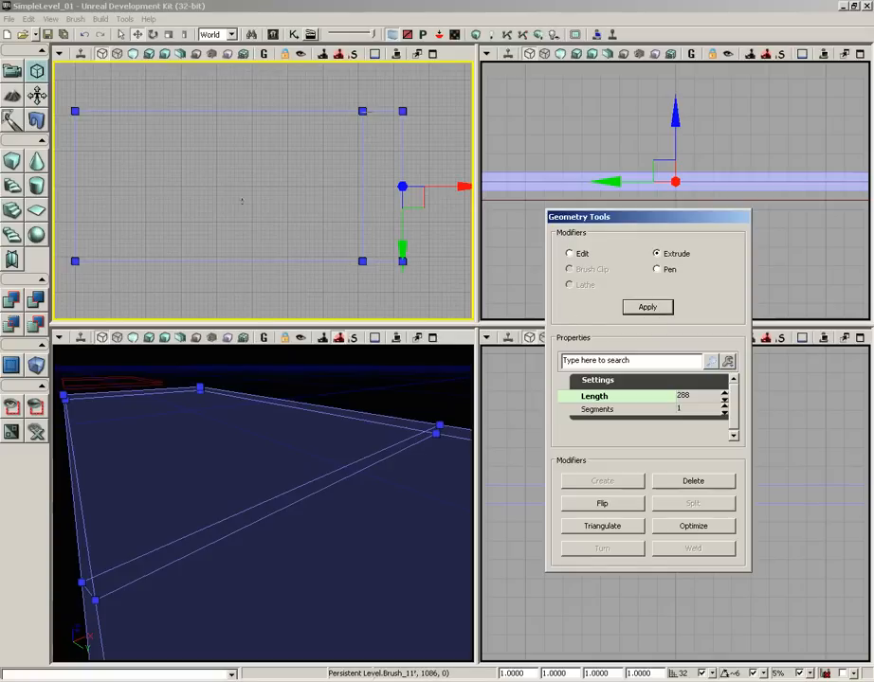
- Inspect the extruded floor section, maximize the top view around it and move the Geometry Tools window clear of the brush
drag(305, 374, 294, 458)
middle_drag(294, 458, 275, 355)
mouse_move(275, 354)
mouse_down()
mouse_move(275, 382)
mouse_move(255, 377)
mouse_up()
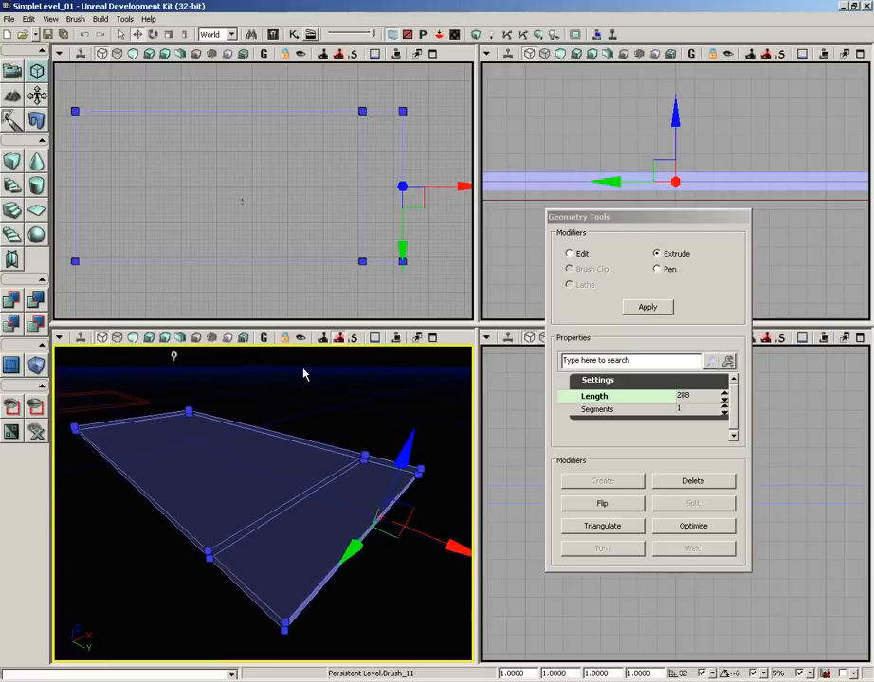
drag(322, 197, 231, 200)
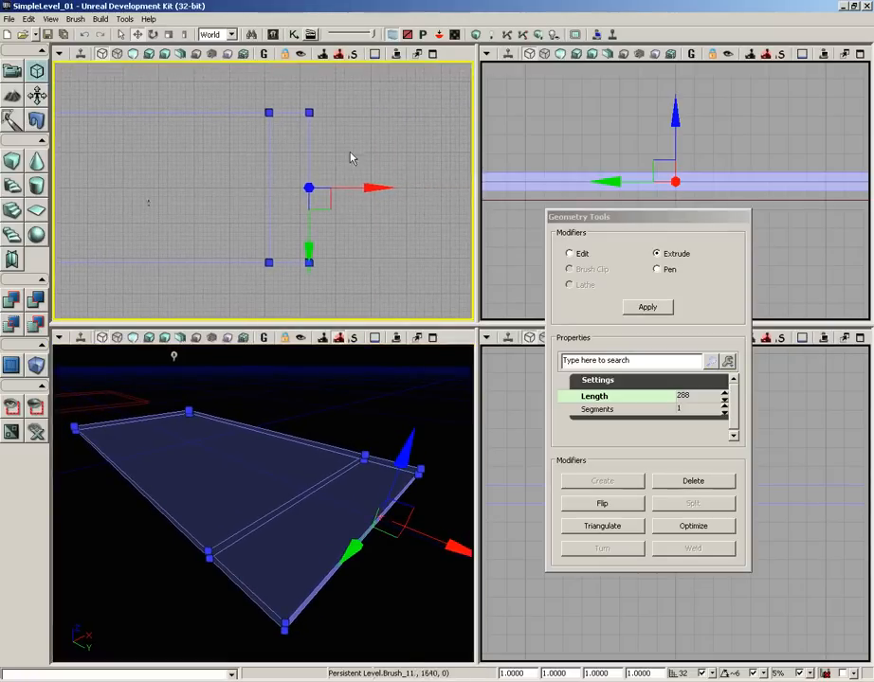
scroll(352, 159, up, 2)
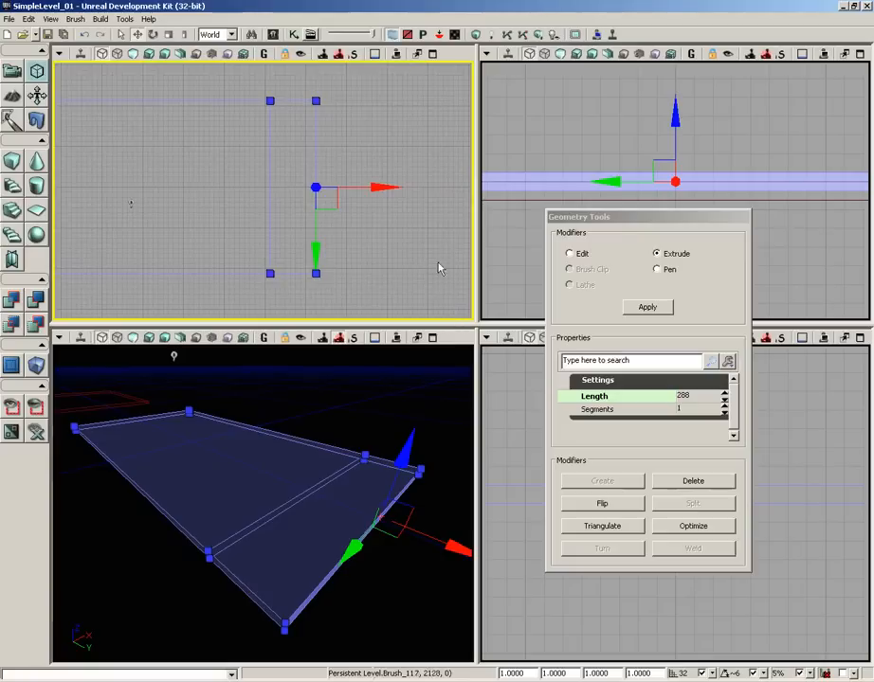
click(432, 55)
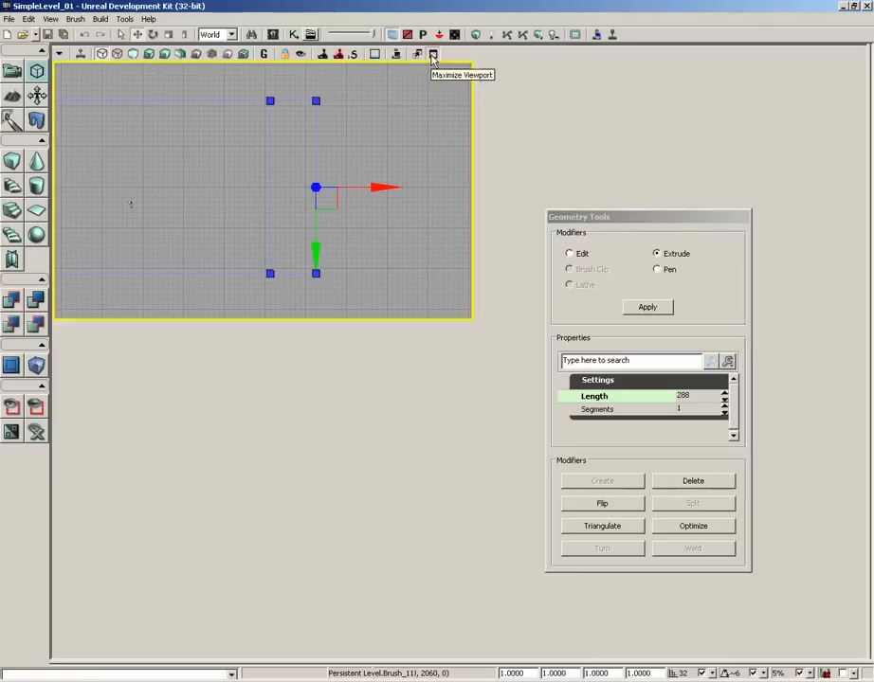
scroll(431, 162, up, 3)
drag(611, 220, 720, 204)
mouse_move(537, 218)
right_down()
mouse_move(460, 213)
mouse_move(461, 236)
mouse_move(453, 214)
right_up()
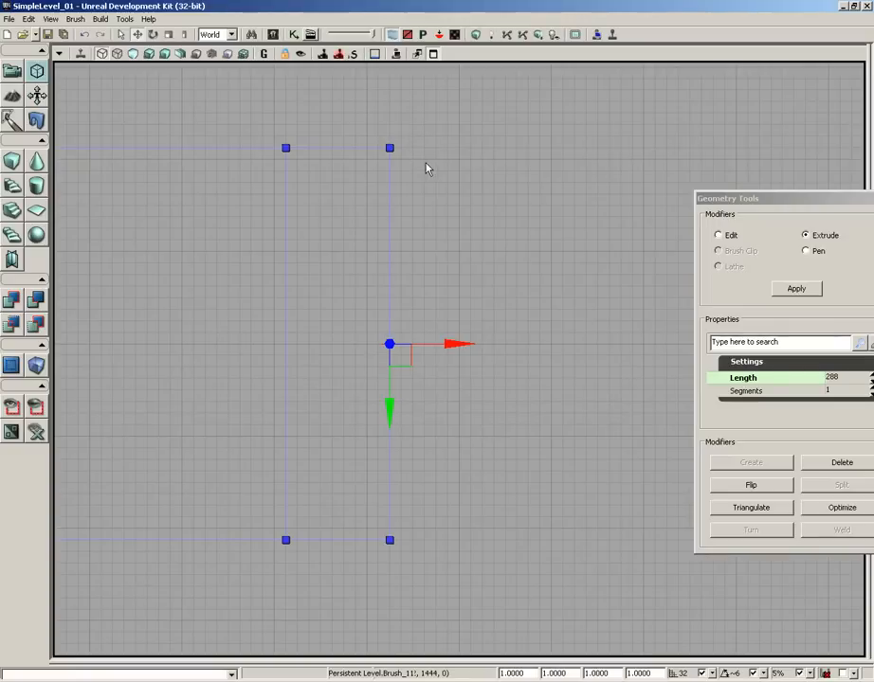
- Reselect the floor brush and move the extruded section's upper outer corner vertices about nine grid cells inward along the X axis
click(427, 168)
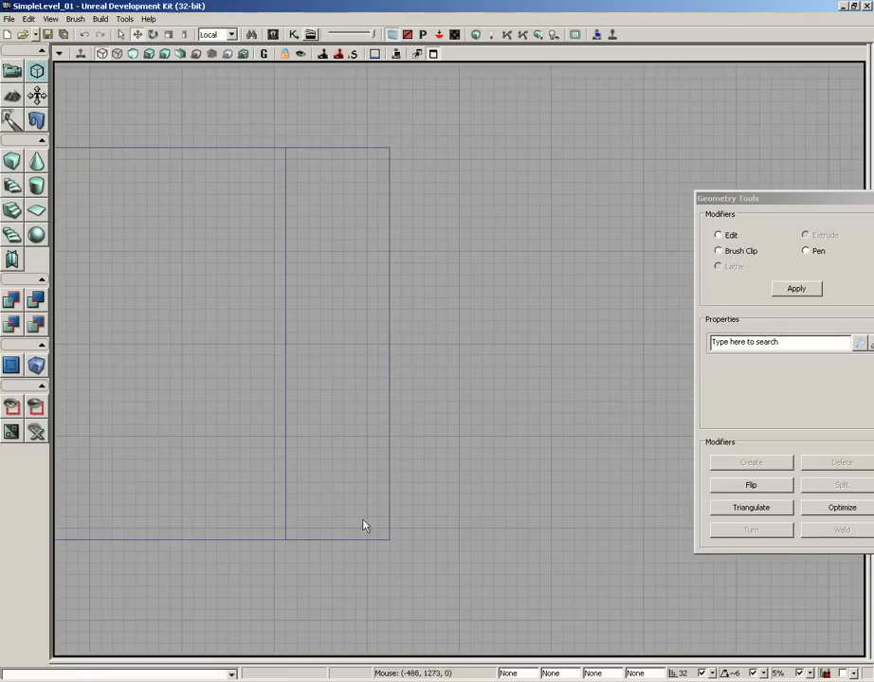
click(389, 147)
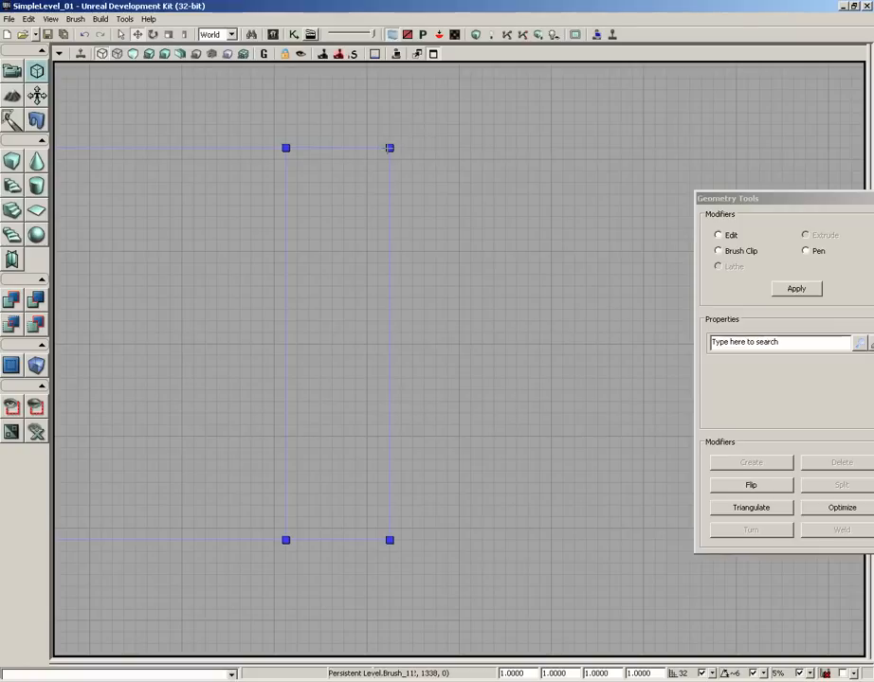
click(389, 148)
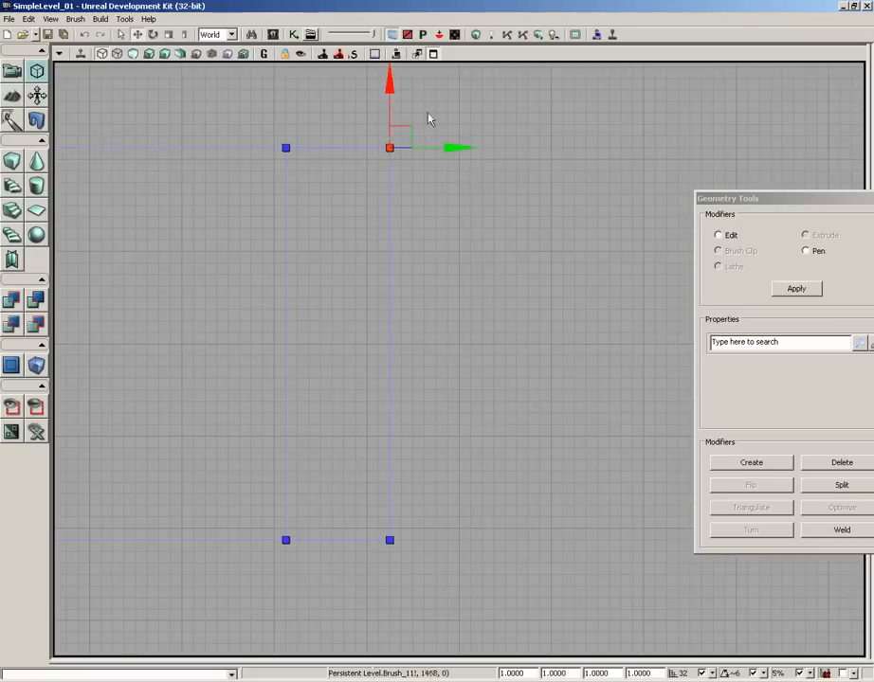
drag(390, 81, 393, 196)
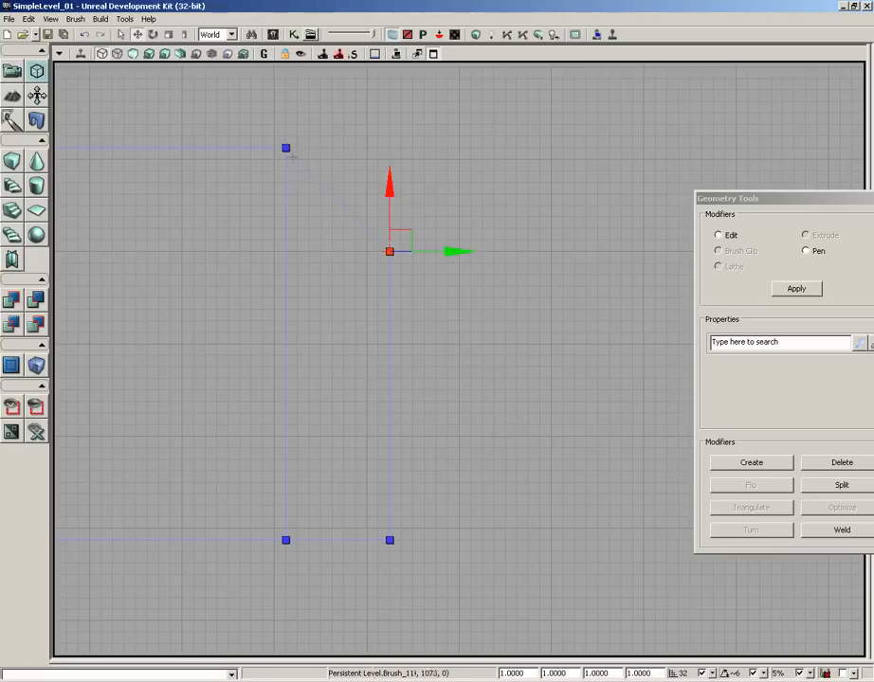
- Move the extruded section's lower outer corner vertices about ten grid cells inward along the X axis
click(286, 147)
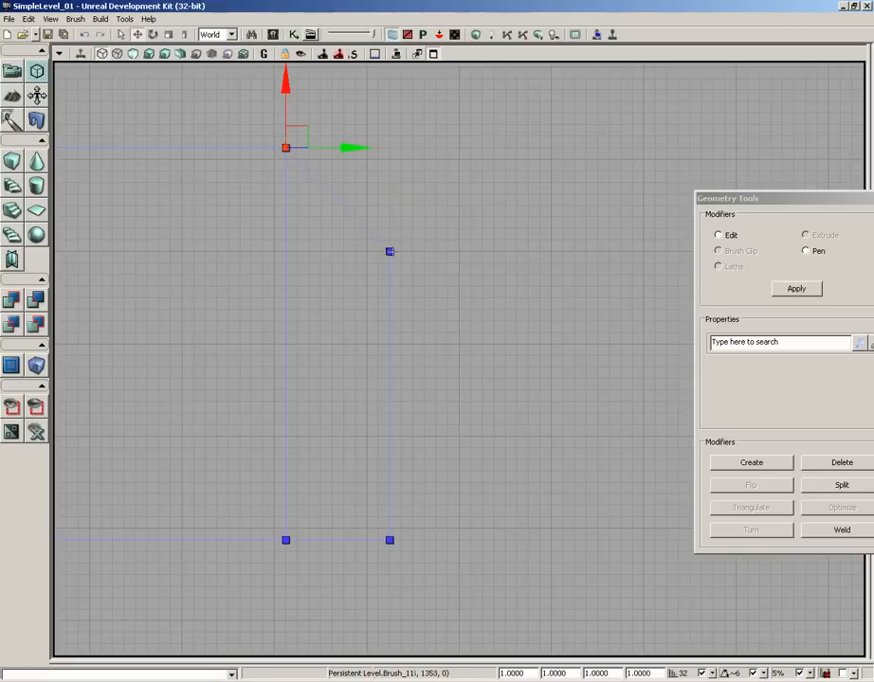
click(390, 252)
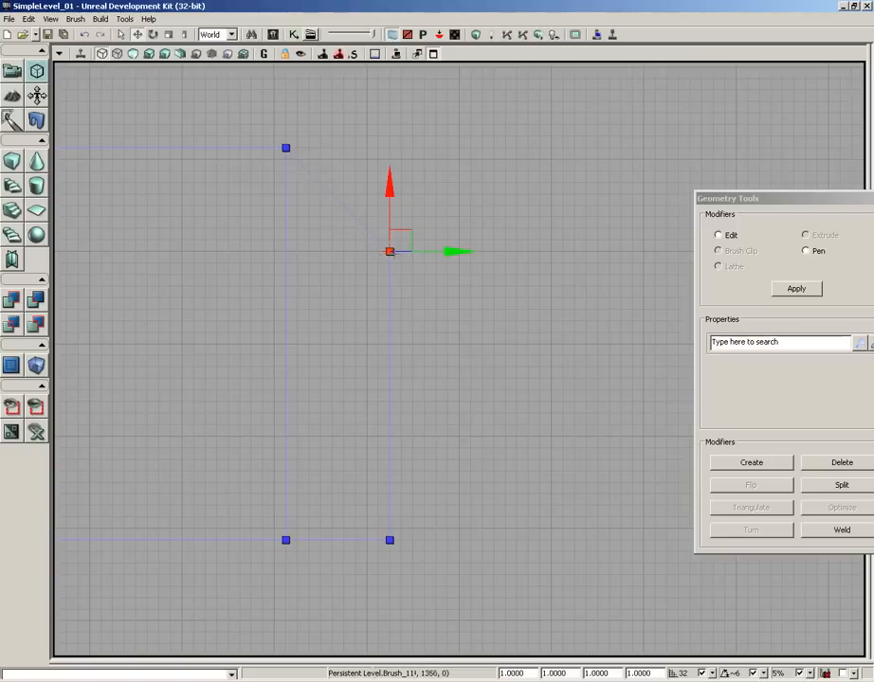
click(390, 540)
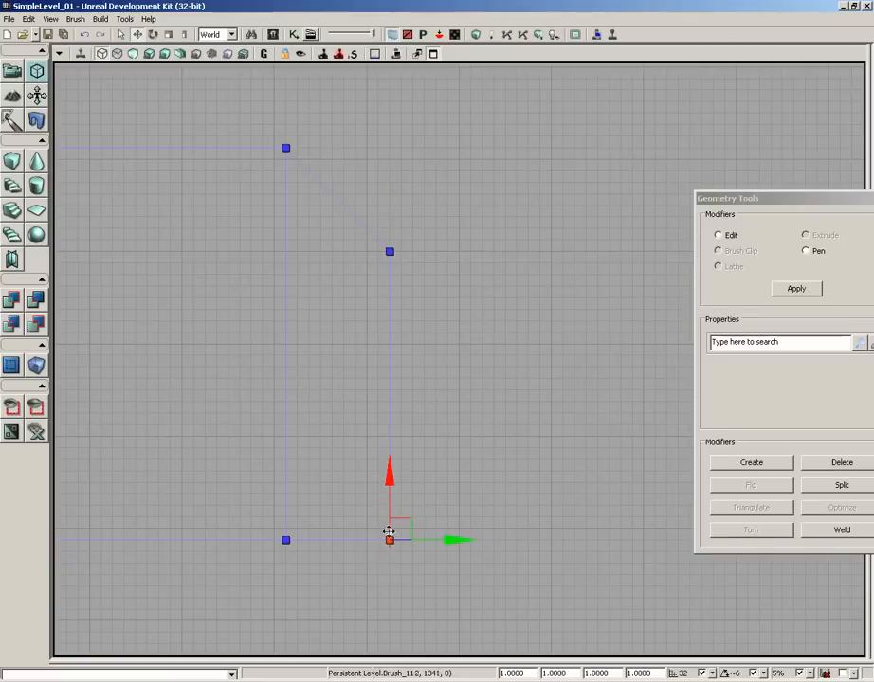
drag(390, 475, 391, 375)
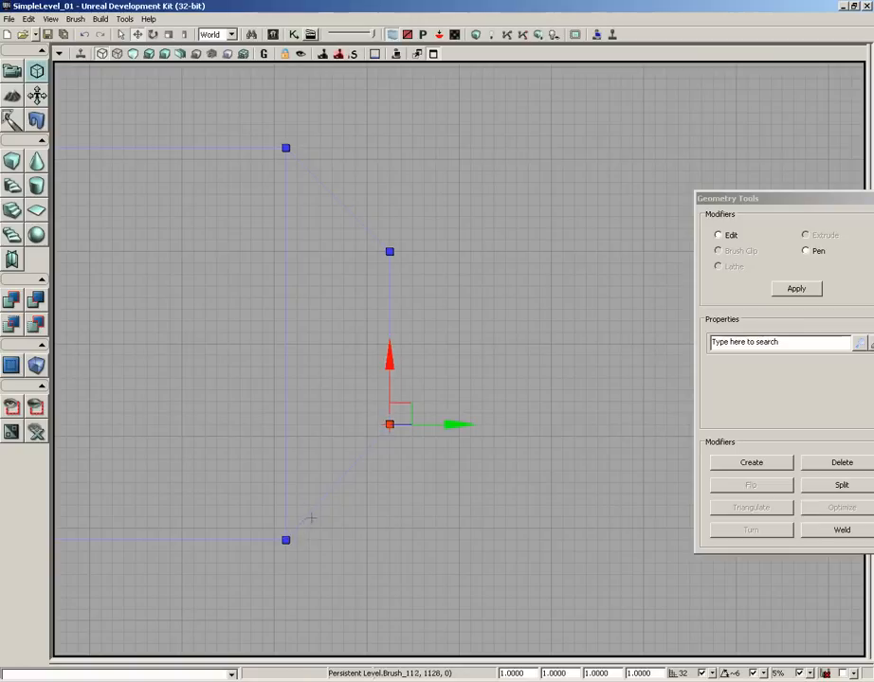
- Move the extruded section's lower outer corner vertices one grid cell back outward along the X axis and restore the four-viewport layout
drag(393, 357, 392, 370)
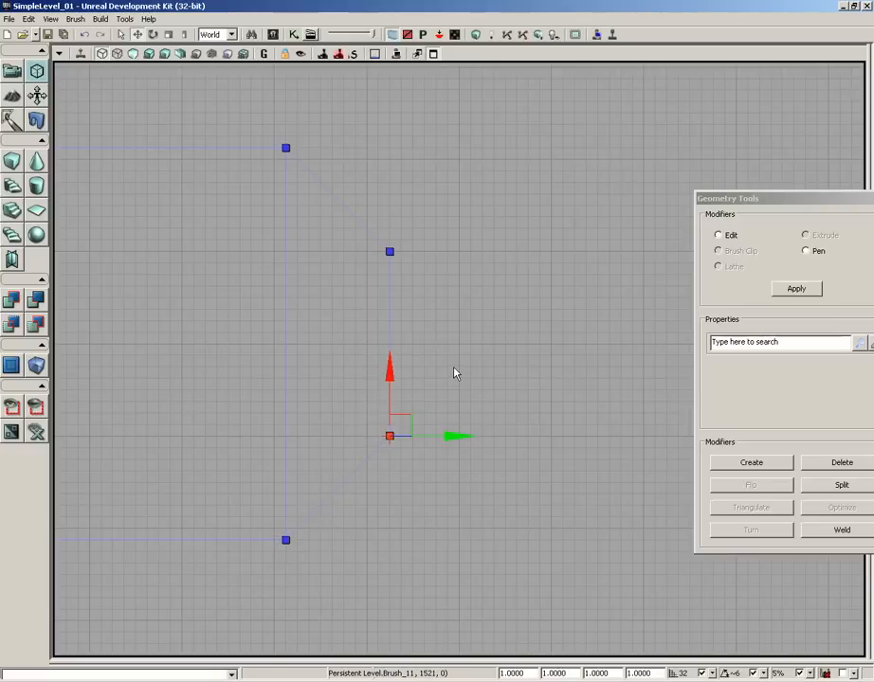
scroll(531, 355, down, 3)
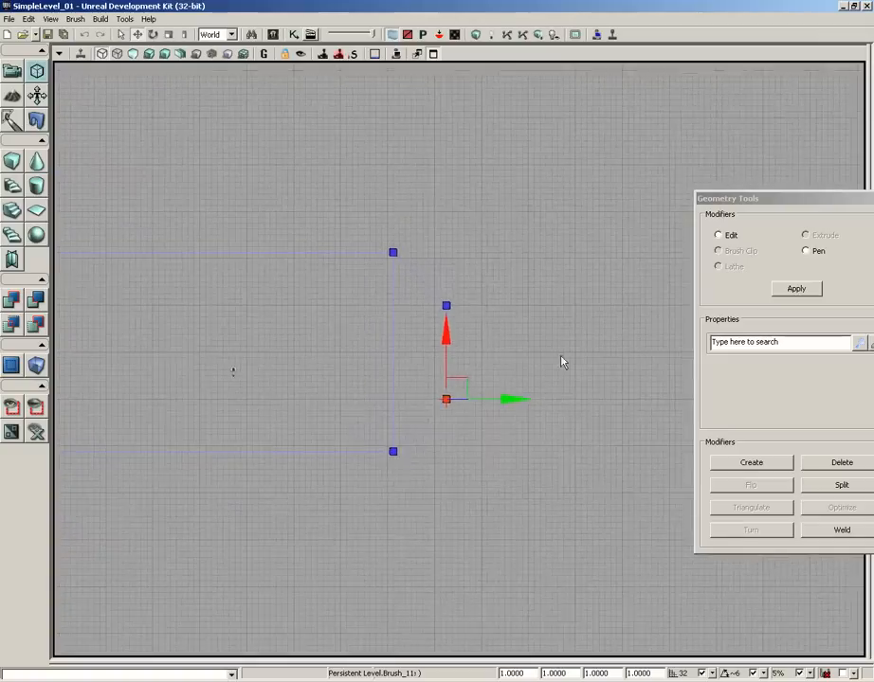
drag(560, 362, 622, 364)
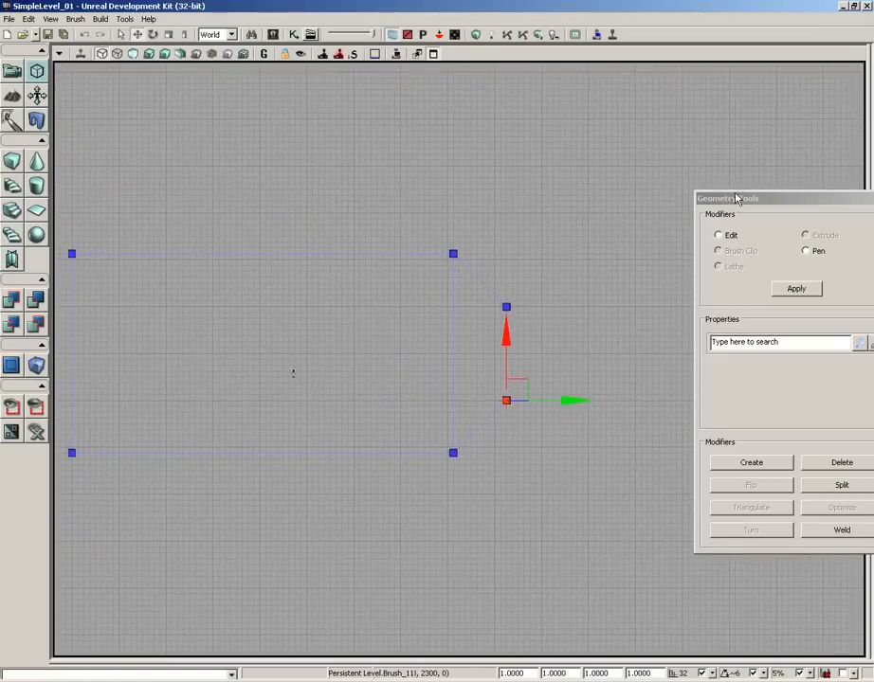
drag(737, 197, 540, 202)
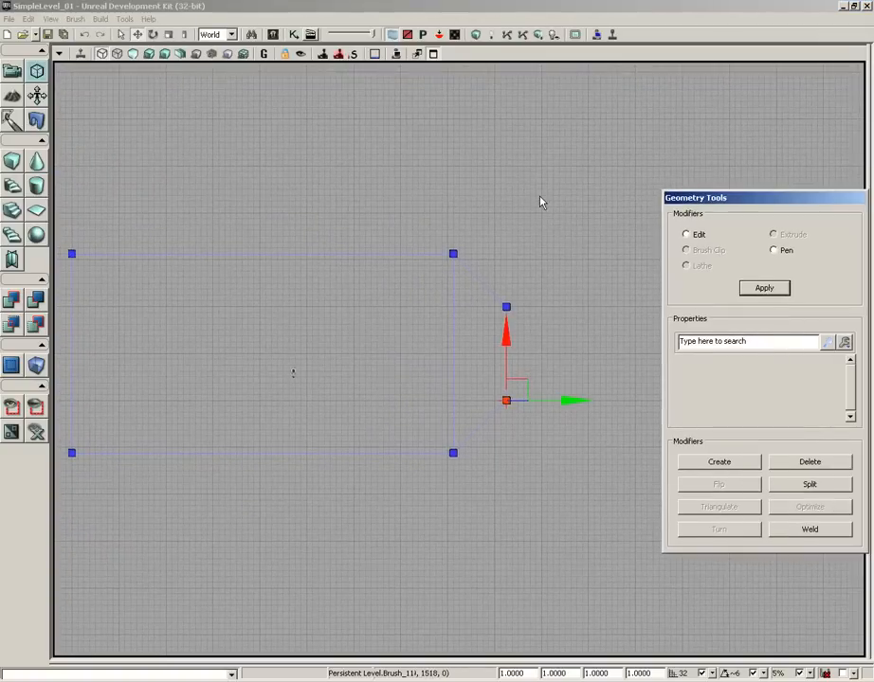
click(433, 54)
mouse_move(394, 396)
mouse_down()
mouse_move(380, 396)
mouse_move(413, 351)
mouse_move(188, 350)
mouse_move(234, 351)
mouse_move(396, 396)
mouse_move(396, 408)
mouse_up()
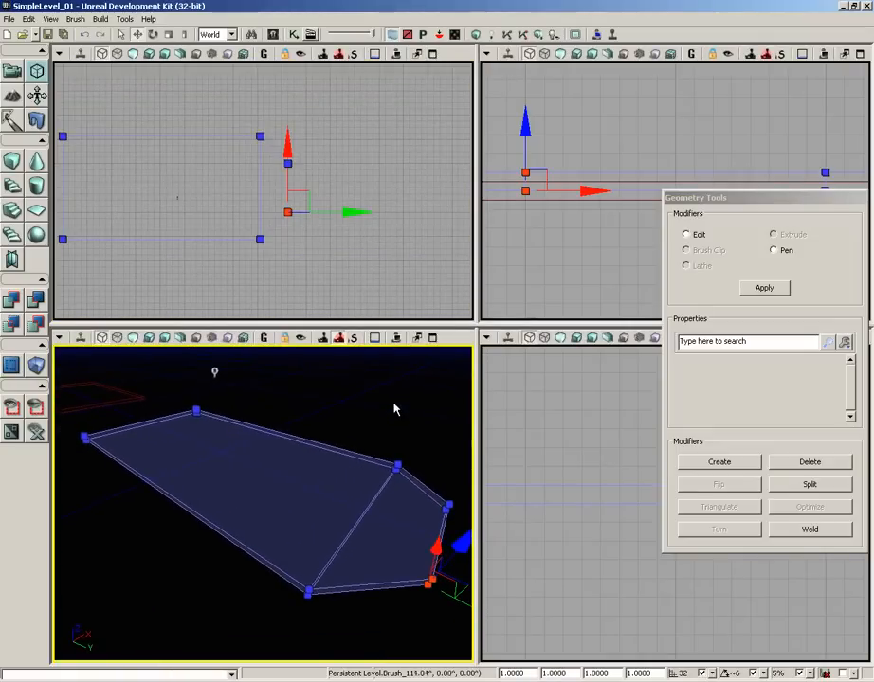
- Switch from geometry mode to camera mode with a lit perspective view and rebuild the level geometry to include the tapered floor section
click(11, 74)
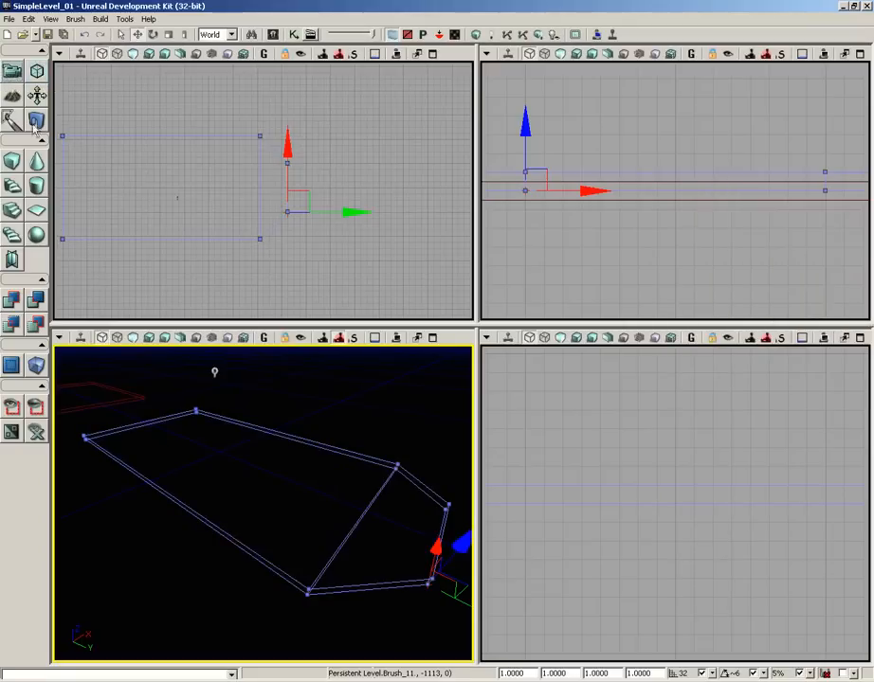
click(133, 338)
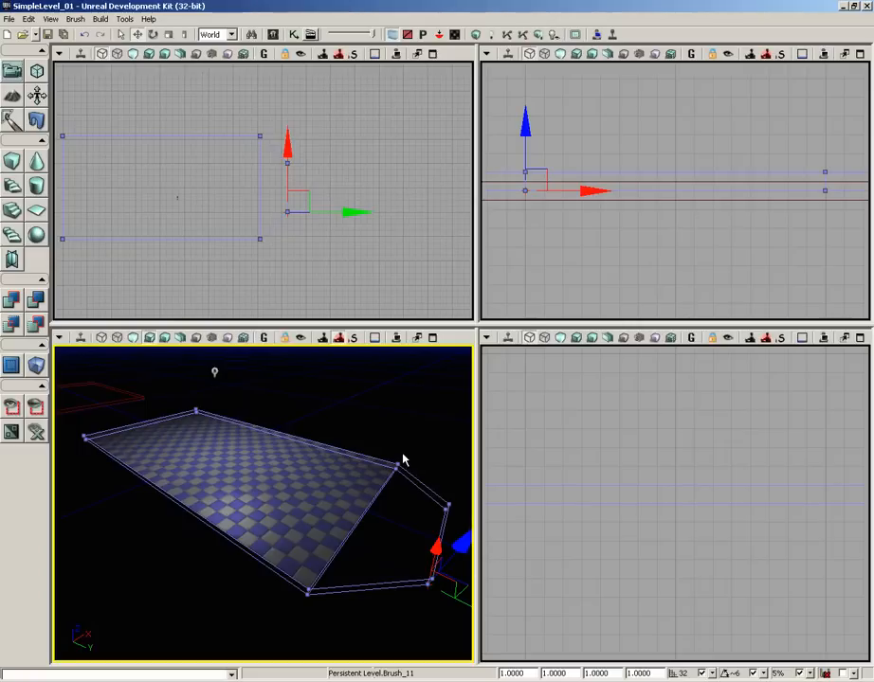
click(476, 35)
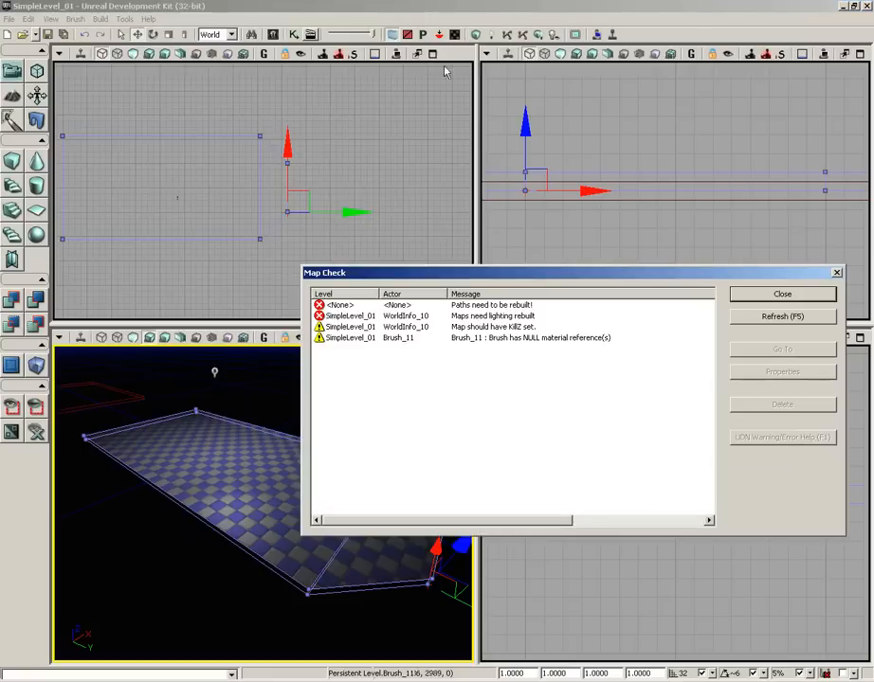
click(835, 273)
mouse_move(373, 429)
mouse_down()
mouse_move(360, 346)
mouse_move(361, 459)
mouse_move(397, 473)
mouse_move(463, 476)
mouse_up()
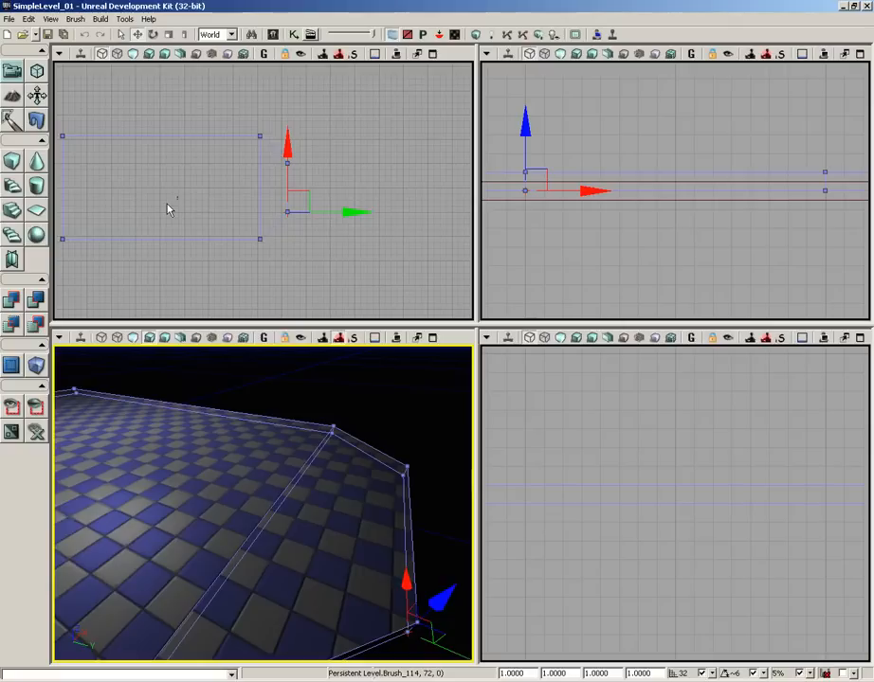
right_drag(324, 434, 258, 409)
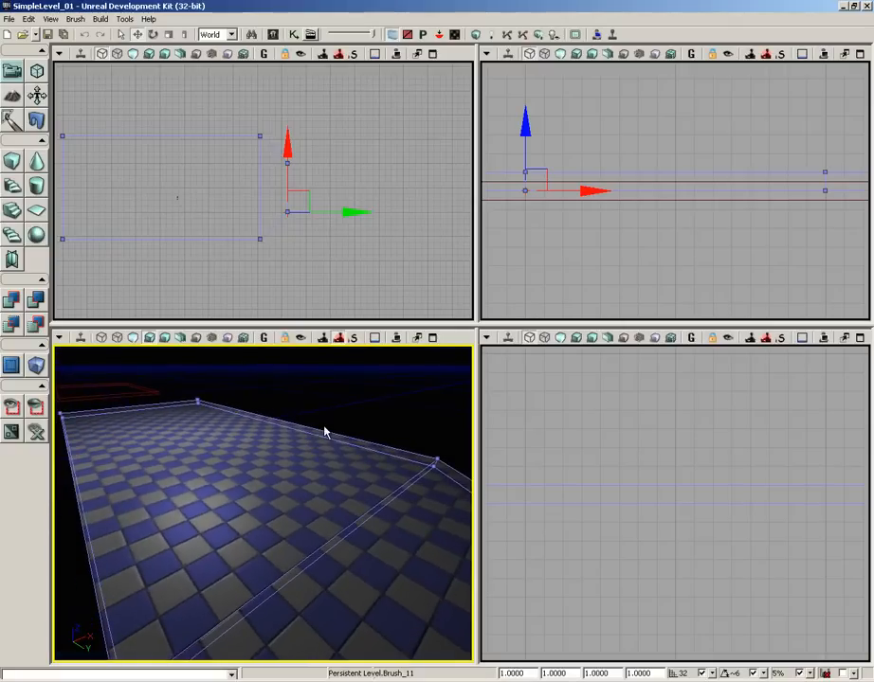